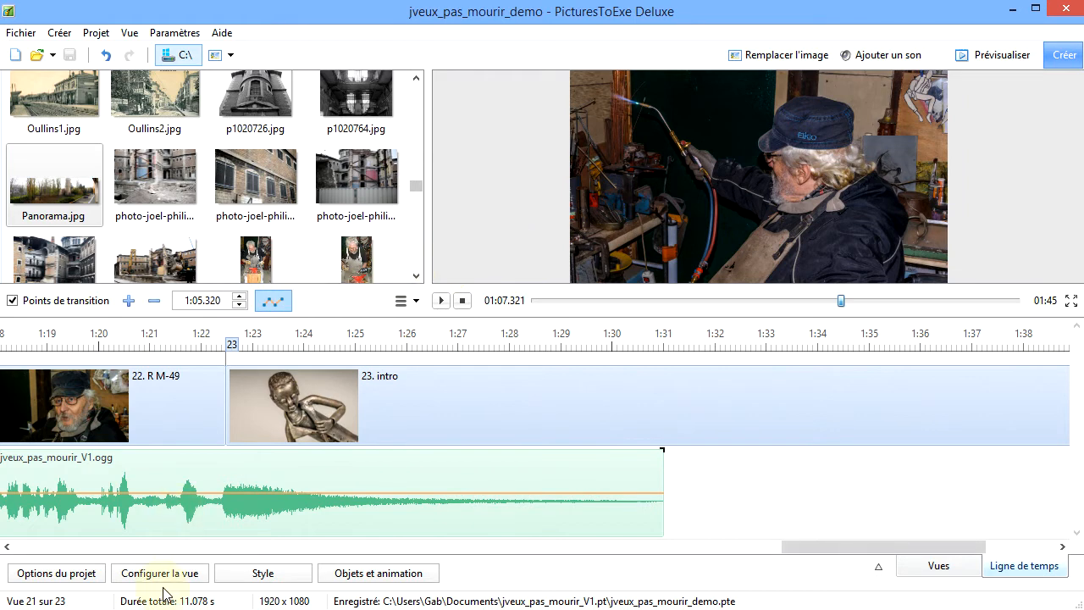
Check the file properties of Panorama.jpg, including its image size, and close them
left_click(66, 193)
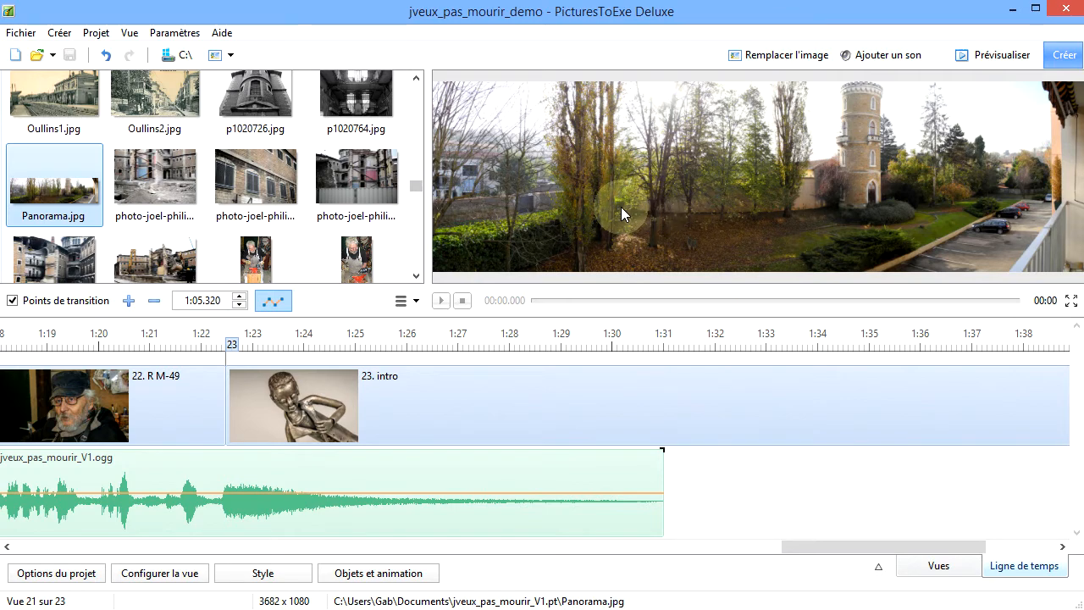
right_click(83, 193)
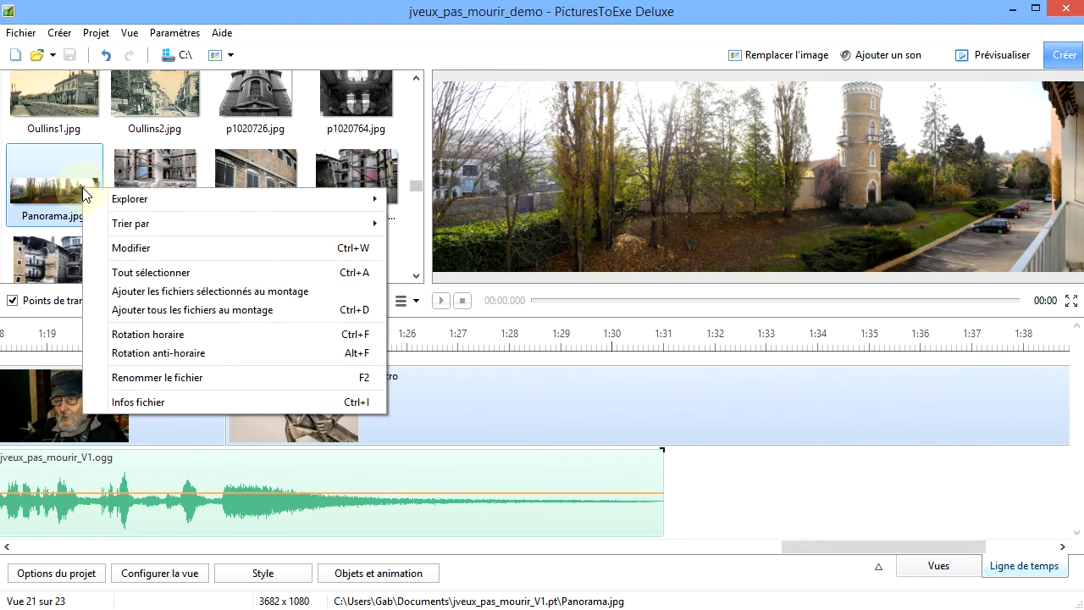
left_click(179, 401)
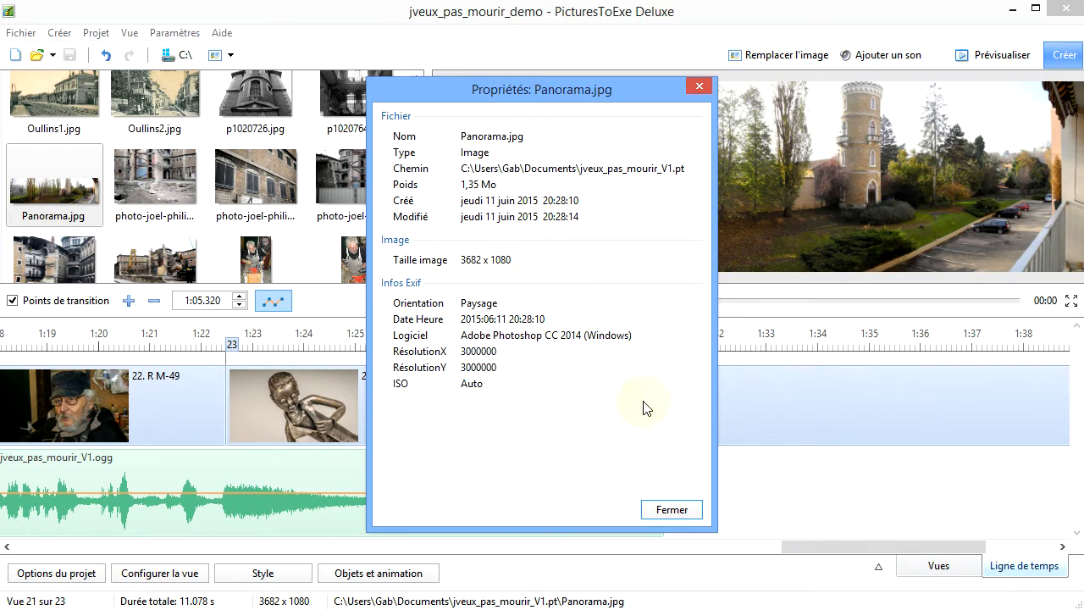
left_click(688, 514)
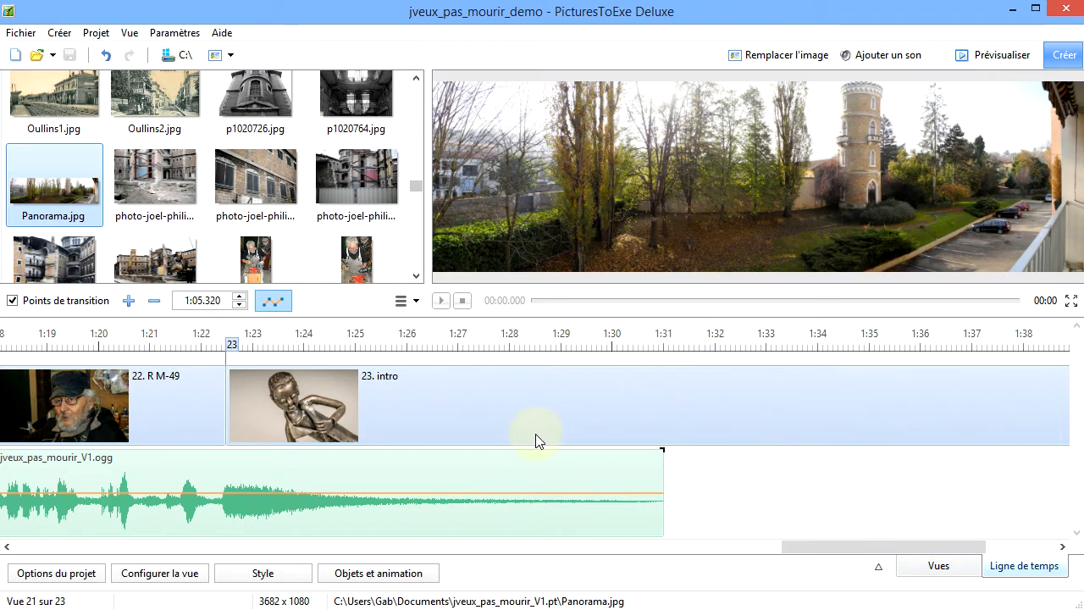
Add Panorama.jpg as a new view at the end of the slideshow timeline
left_click(324, 493)
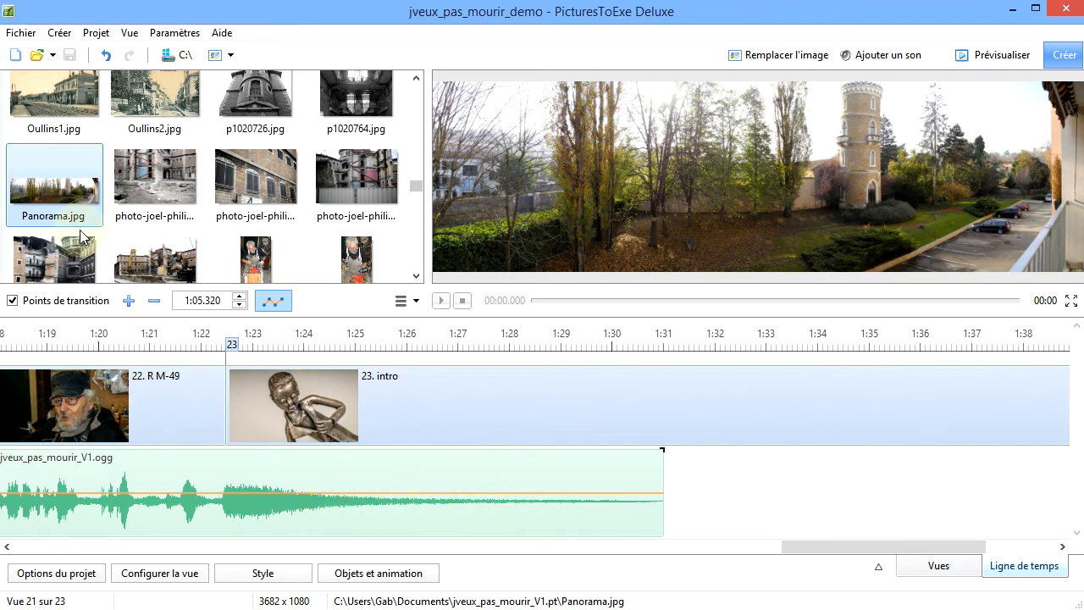
left_click(48, 192)
double_click(48, 191)
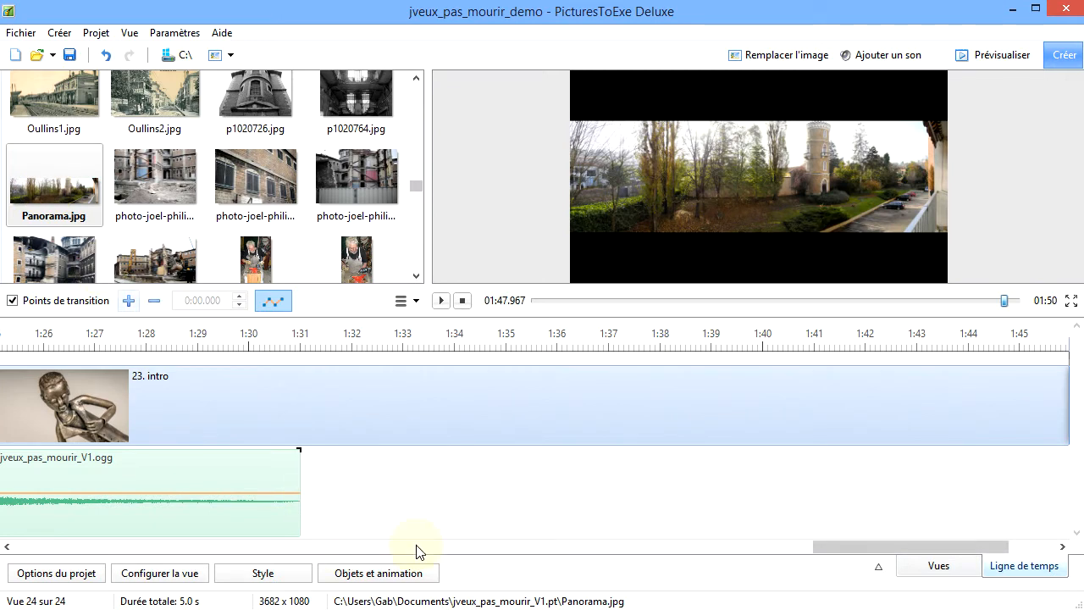
left_click_drag(949, 547, 1031, 535)
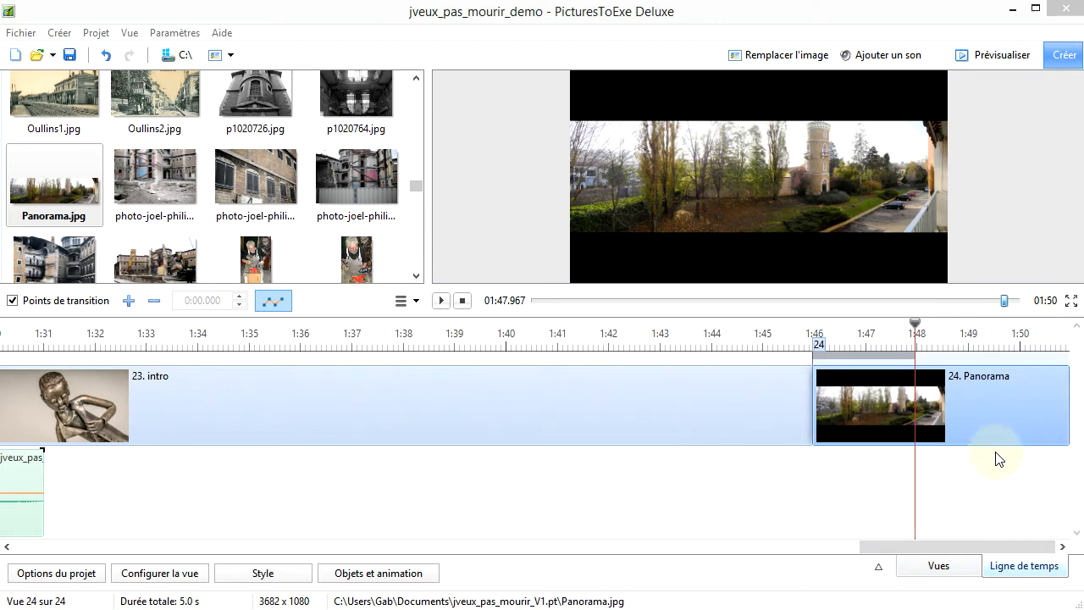
Open the new Panorama view for object and animation editing and set the image's mode to Recouvrir la vue
left_click(995, 406)
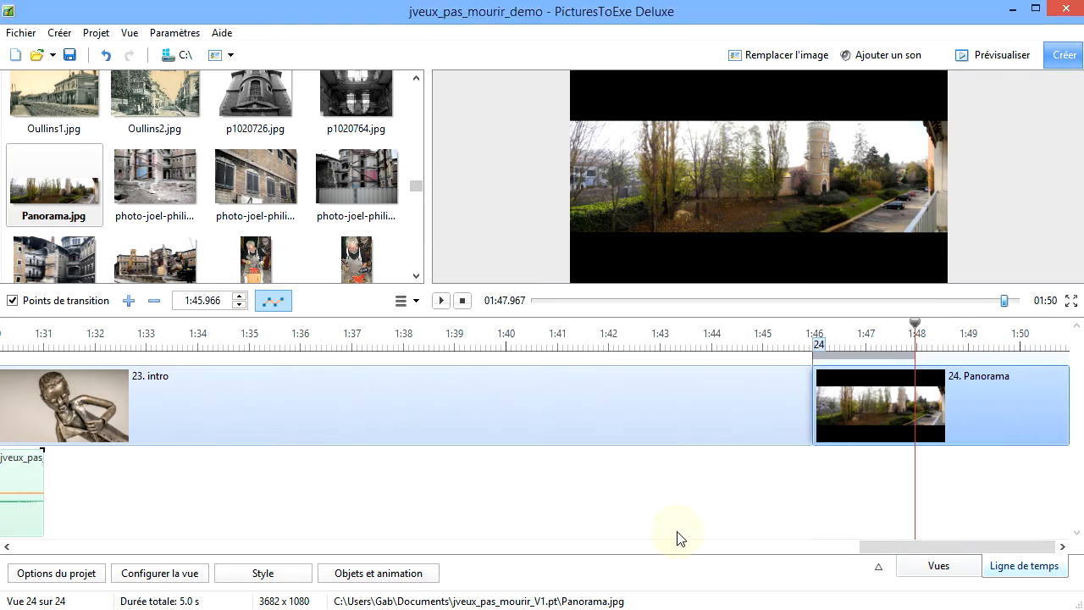
left_click(356, 576)
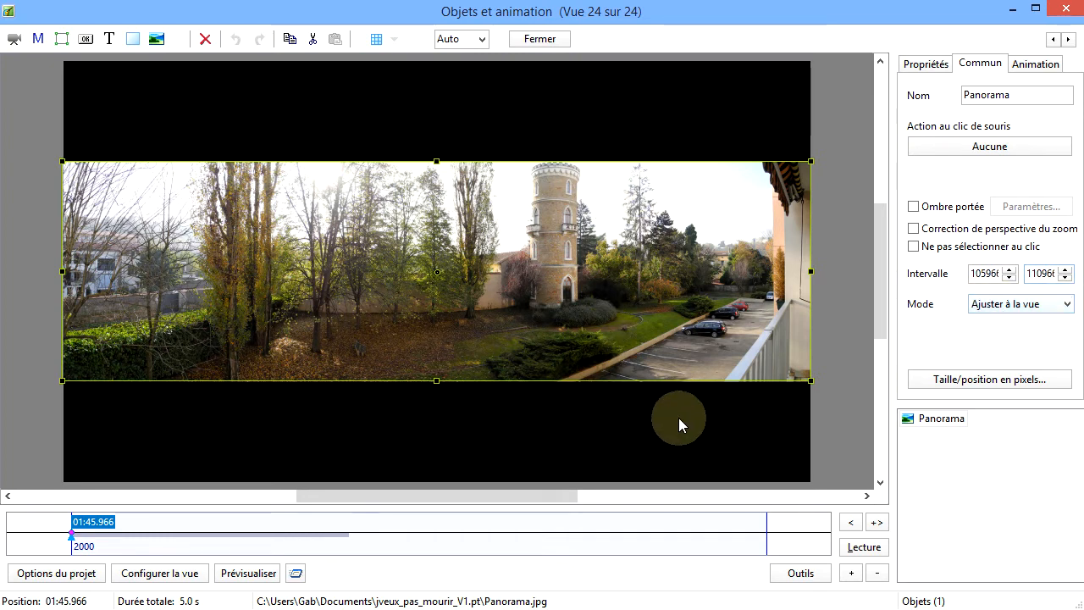
left_click(1066, 305)
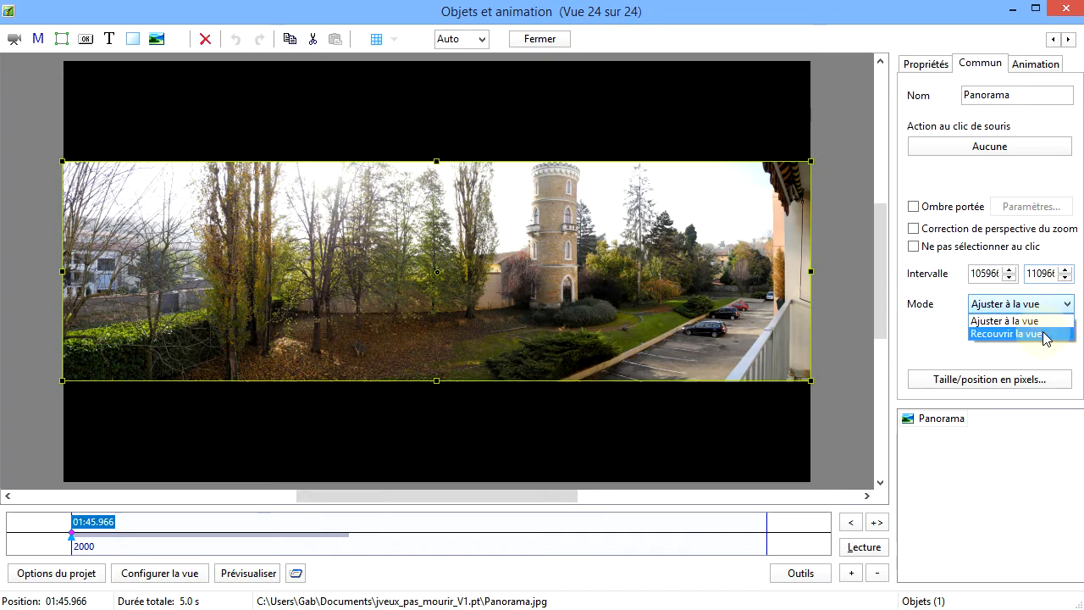
left_click(1008, 333)
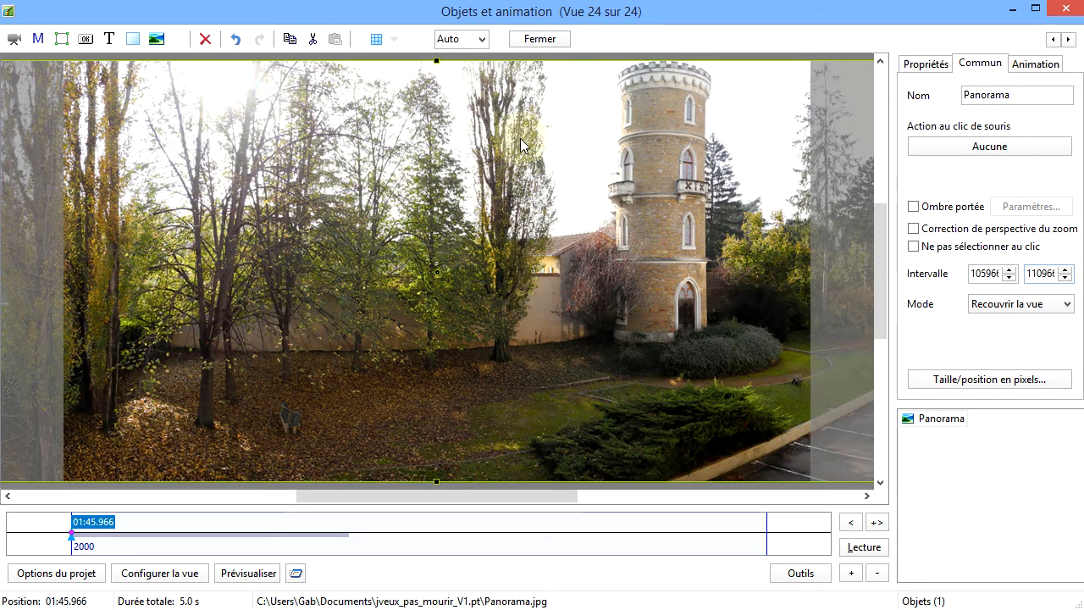
Show the canvas at 25% and shift the Panorama image slightly, to a Pano of 4,167 x 0,741
left_click(482, 40)
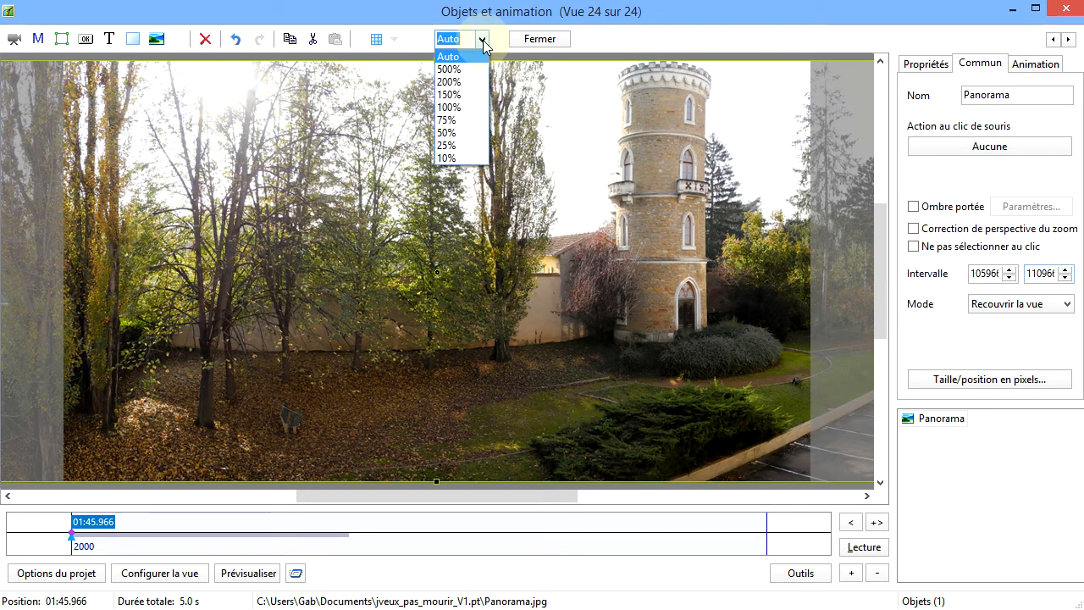
left_click(462, 146)
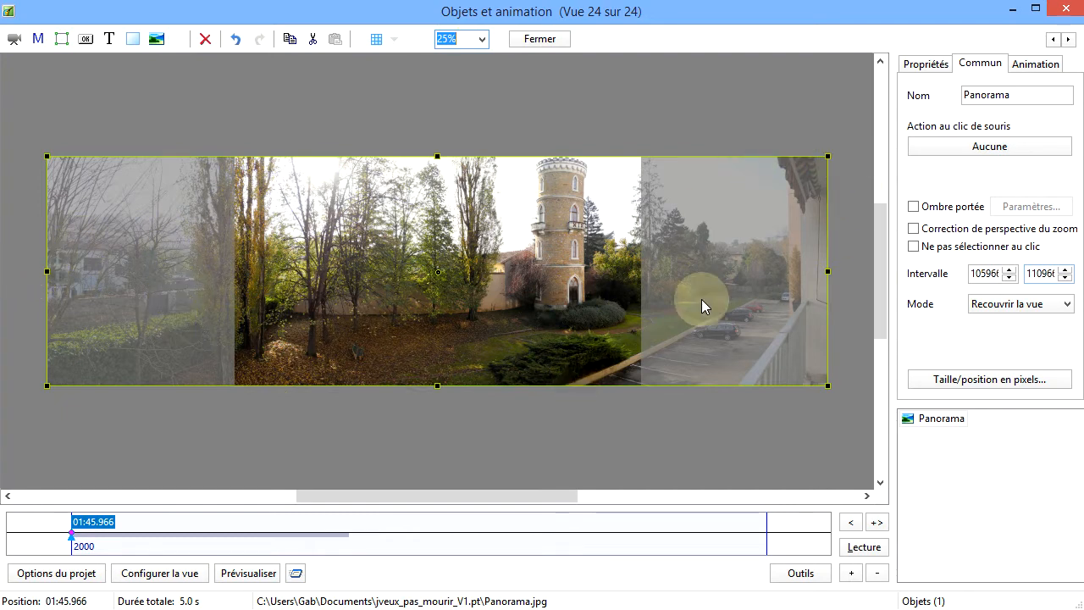
left_click_drag(701, 299, 716, 320)
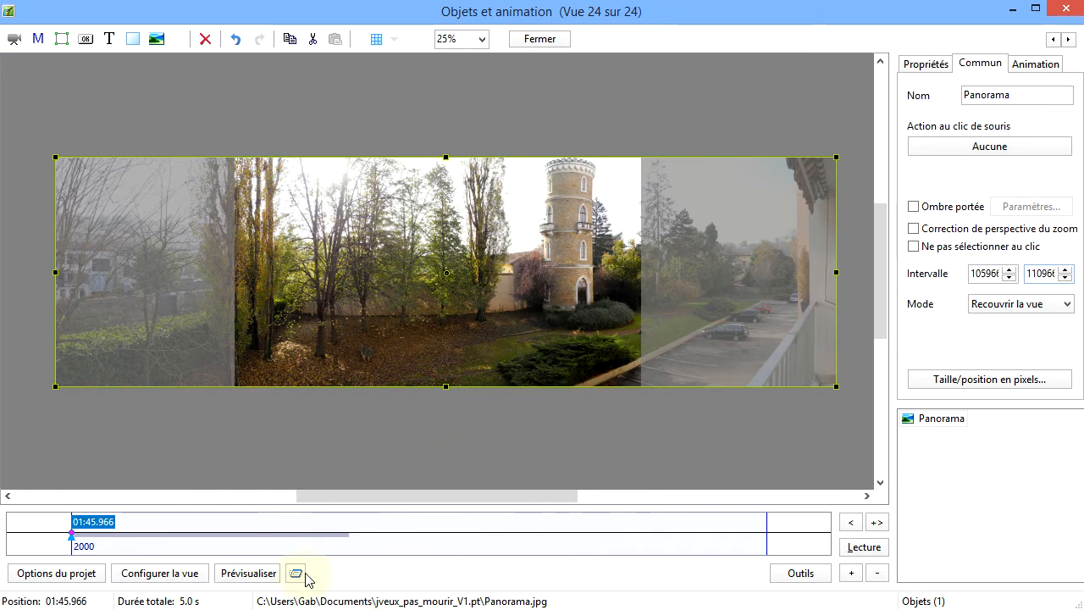
Set the Panorama view's duration to 15.0 s and return the canvas zoom to Auto
left_click(167, 578)
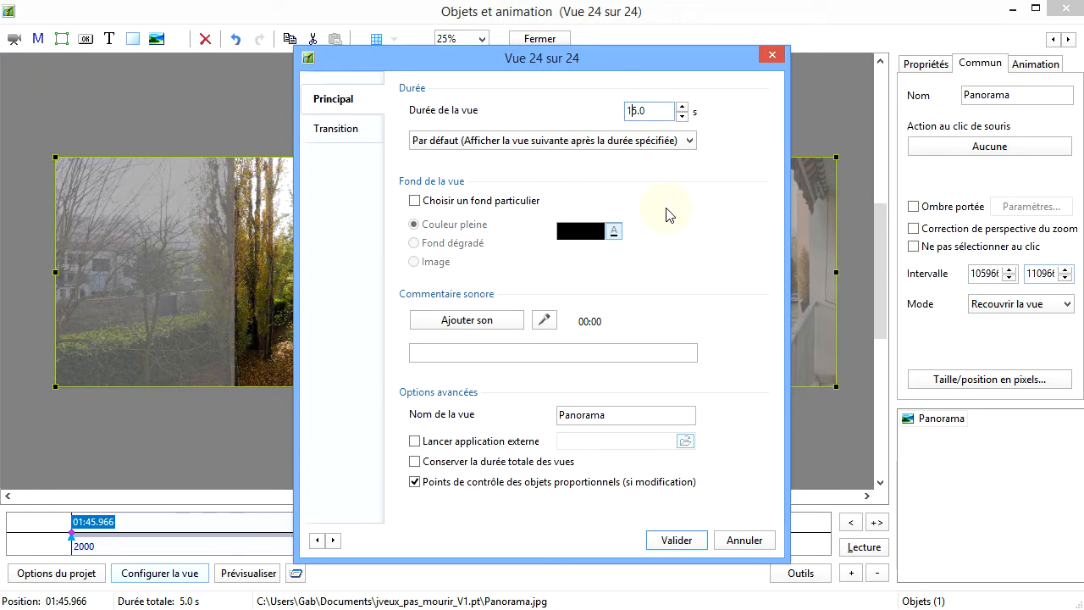
left_click(678, 540)
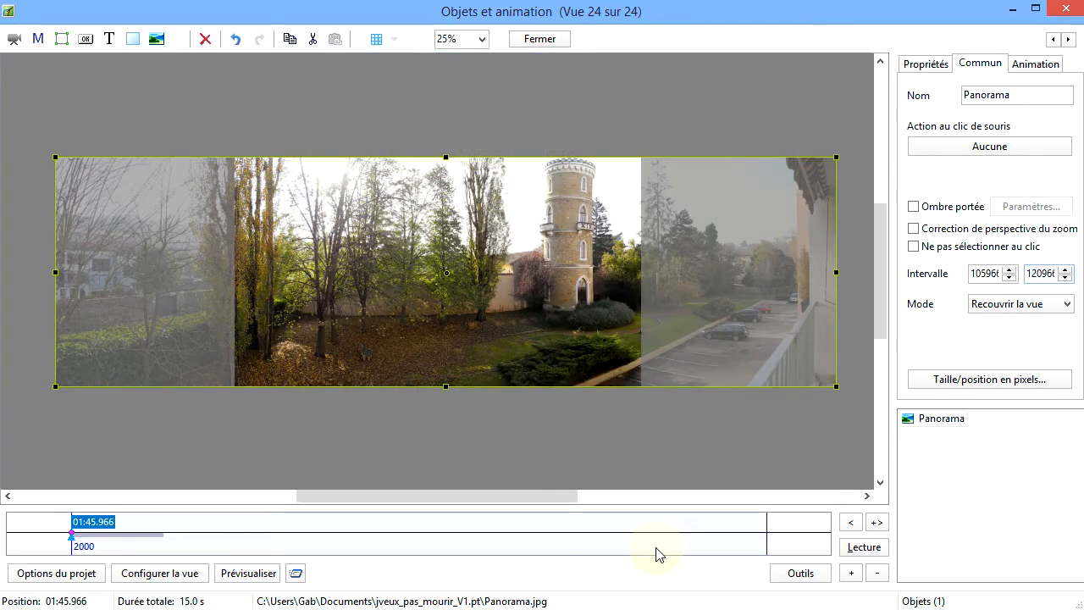
left_click(482, 40)
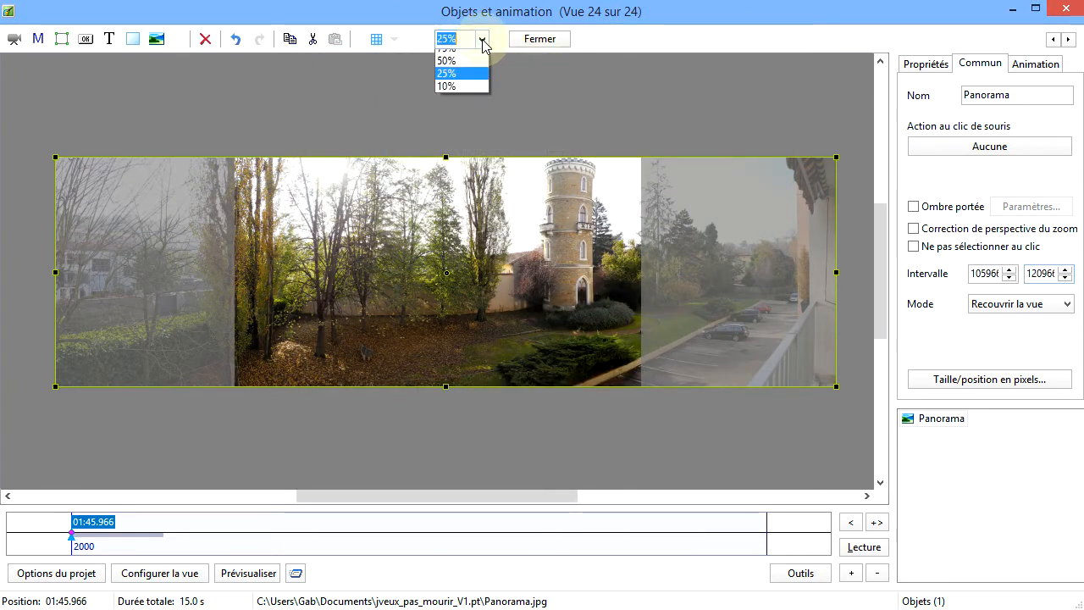
left_click(459, 57)
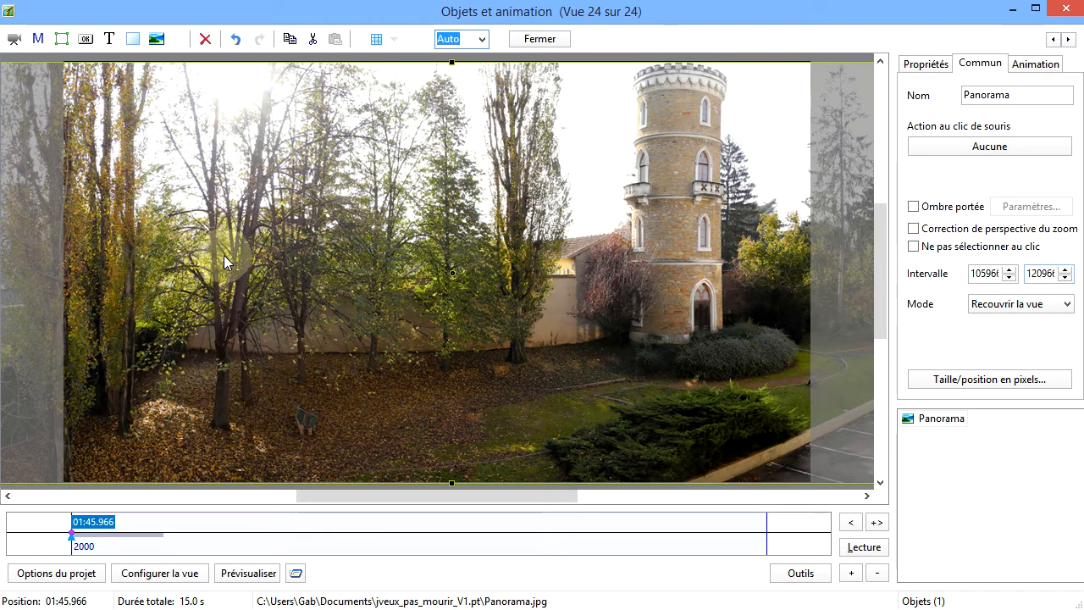
At the first control point, align the panorama's left edge with the frame's left edge, with Pano at 92,188 x 0
left_click(1023, 67)
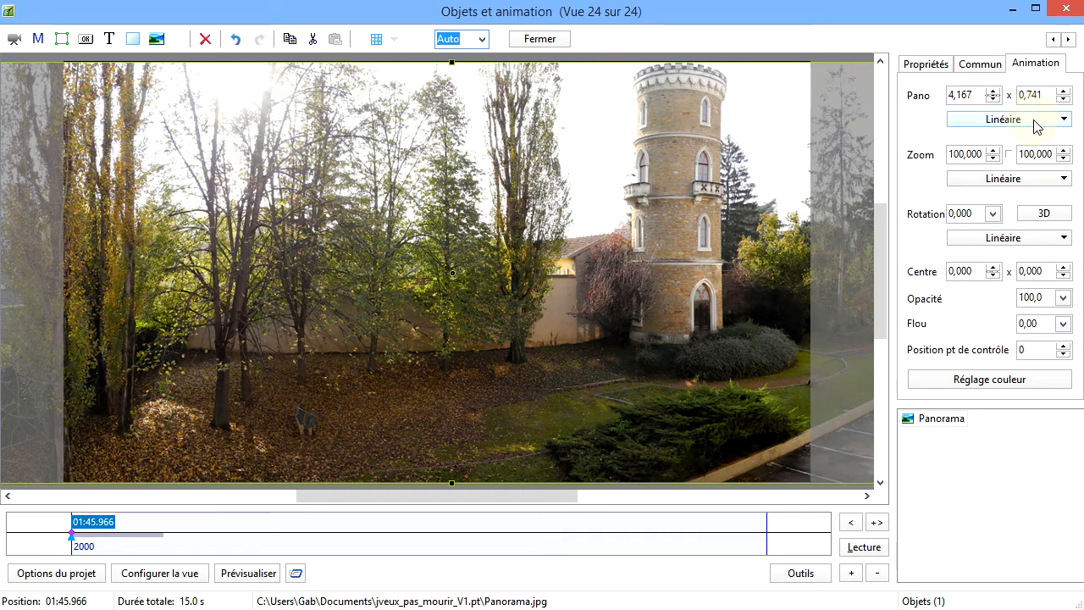
left_click_drag(1052, 94, 1016, 93)
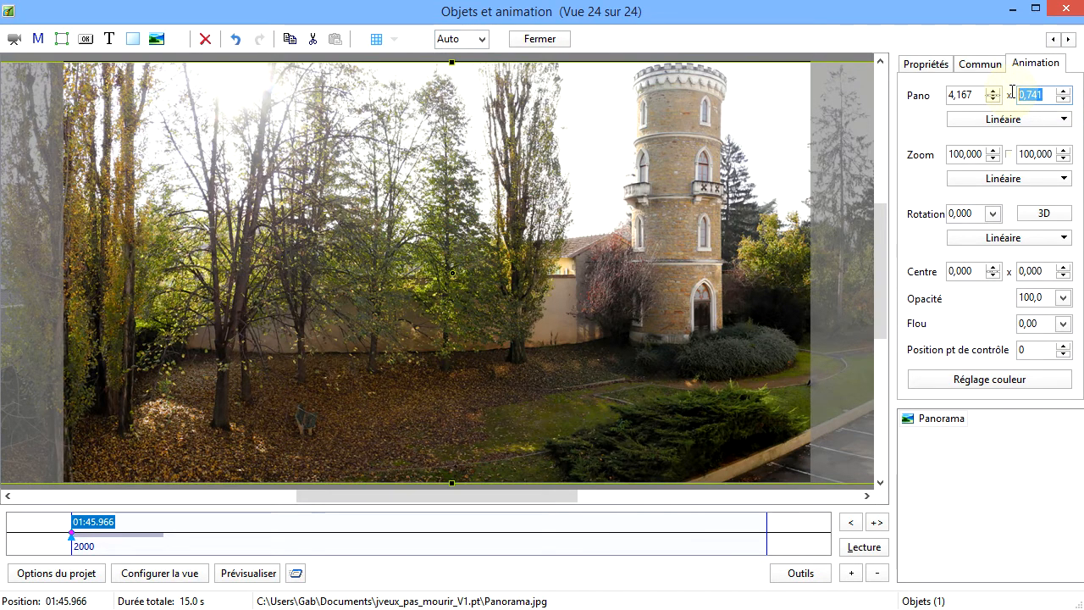
type("0")
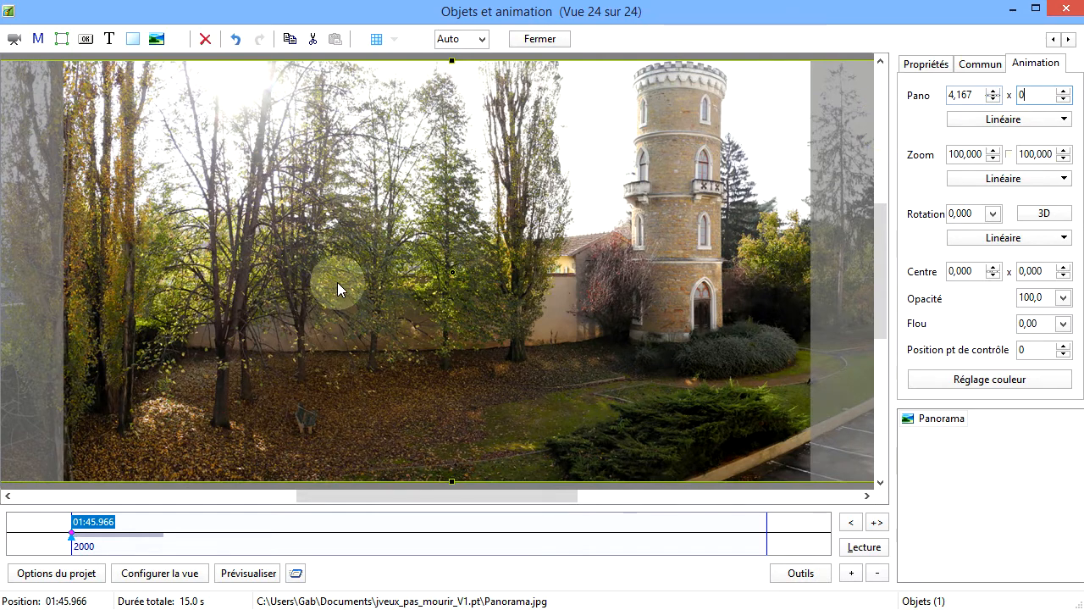
left_click_drag(395, 279, 750, 283)
mouse_move(310, 275)
left_mouse_down()
mouse_move(399, 285)
mouse_move(459, 275)
mouse_move(244, 253)
mouse_move(277, 307)
mouse_move(355, 330)
mouse_move(384, 321)
mouse_move(342, 235)
mouse_move(281, 184)
mouse_move(138, 97)
mouse_move(237, 233)
mouse_move(122, 132)
mouse_move(28, 94)
mouse_move(57, 200)
mouse_move(145, 227)
mouse_move(179, 279)
mouse_move(349, 405)
mouse_move(412, 494)
mouse_move(570, 593)
mouse_move(574, 607)
mouse_move(591, 449)
left_mouse_up()
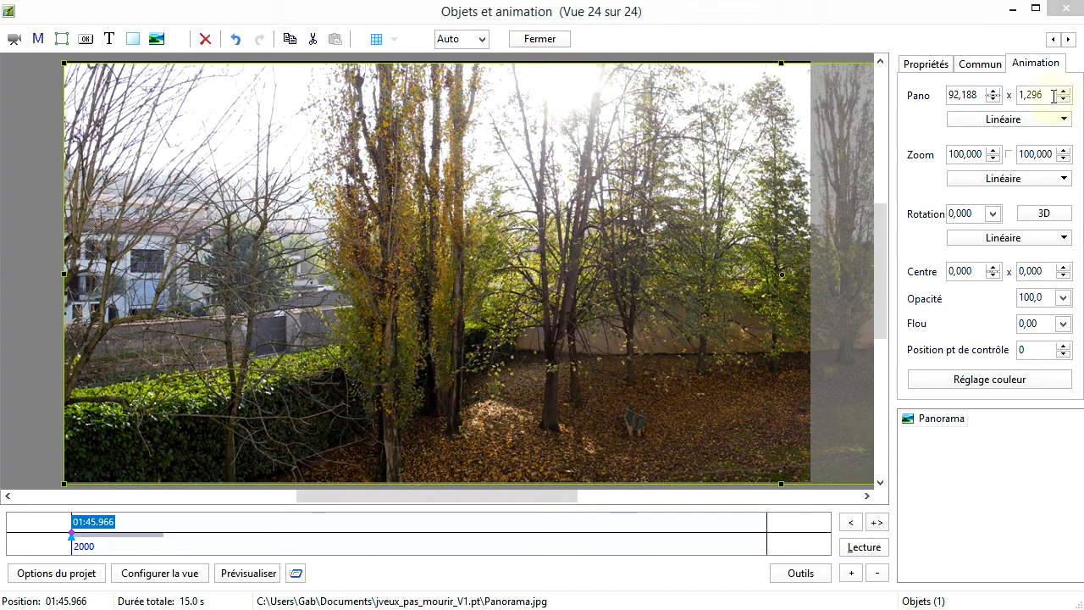
double_click(1019, 96)
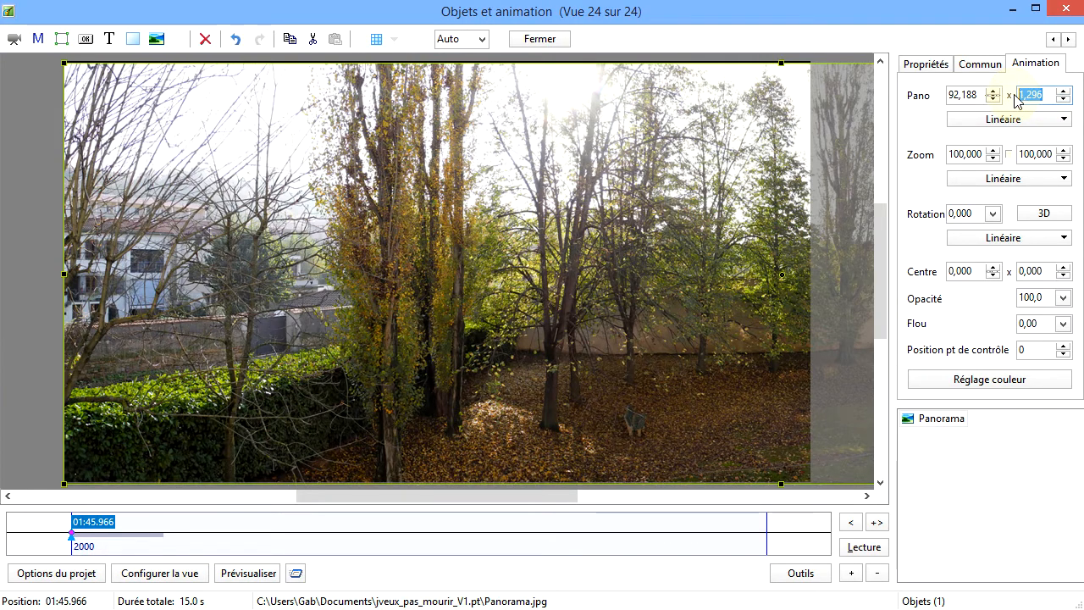
type("0")
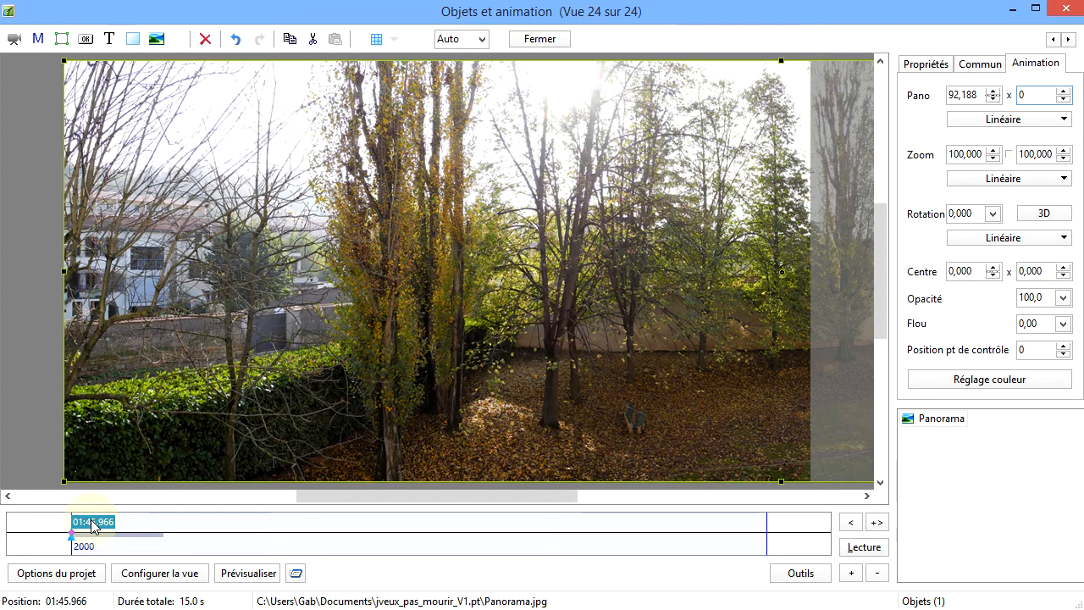
Add two control points to the Panorama object, at 01:48.744 and, near the end of the view, at 02:00.599
right_click(202, 542)
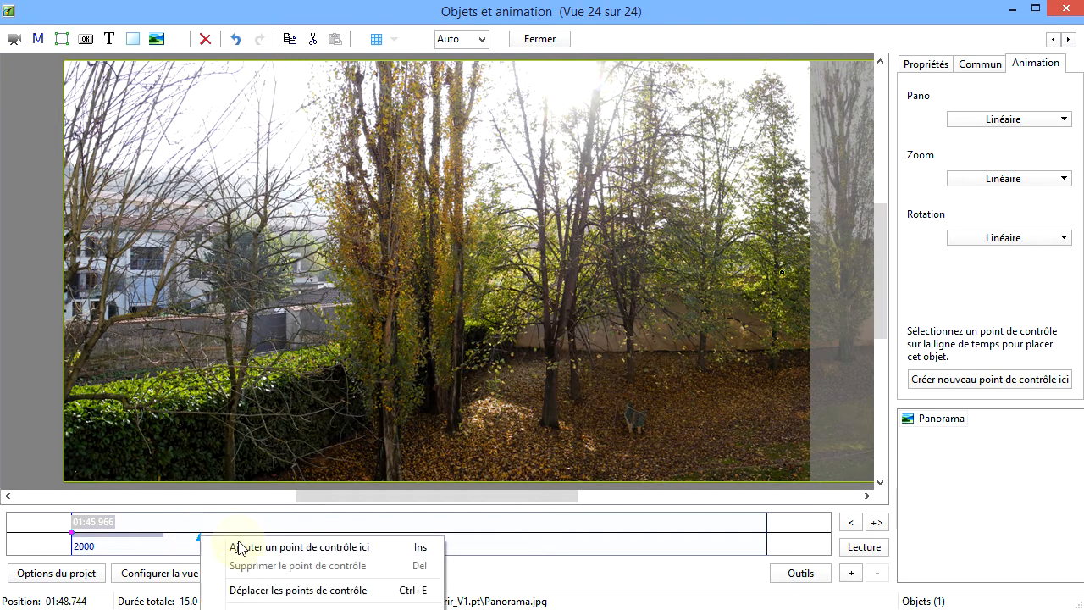
left_click(289, 548)
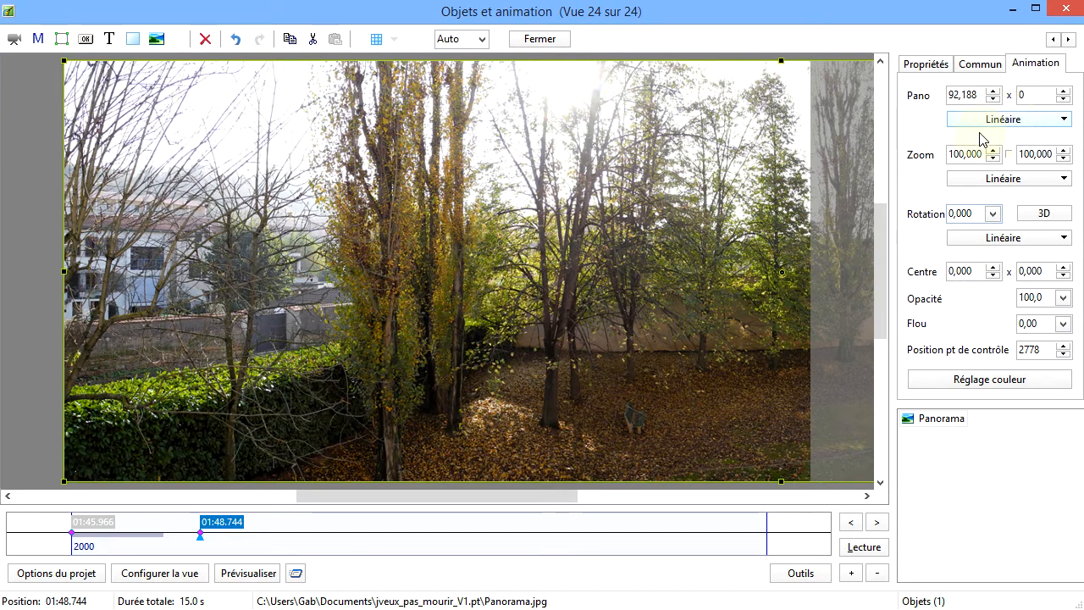
left_click(751, 540)
right_click(750, 541)
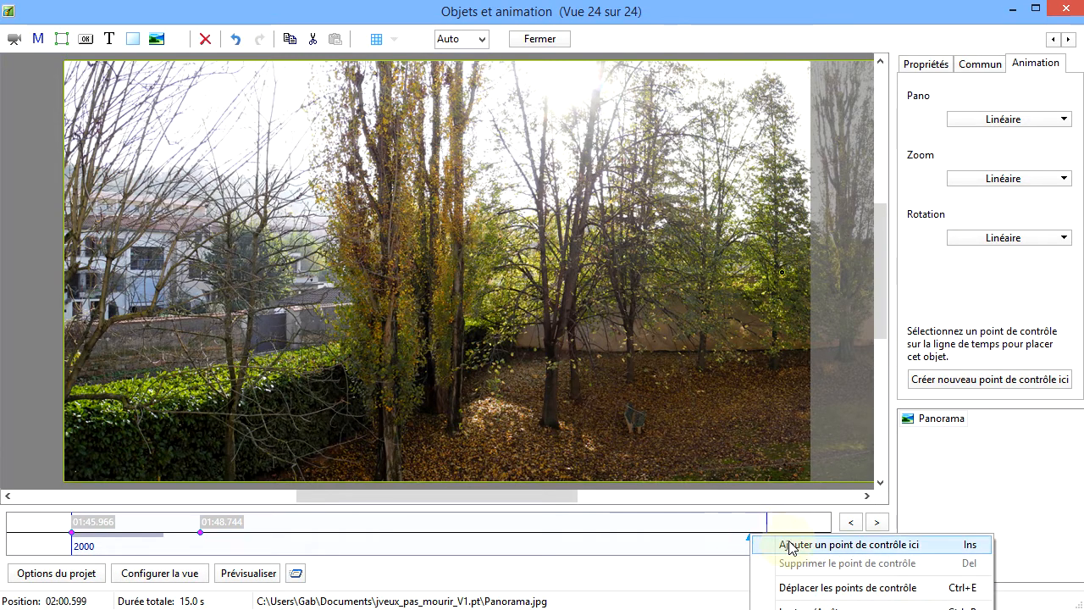
left_click(795, 544)
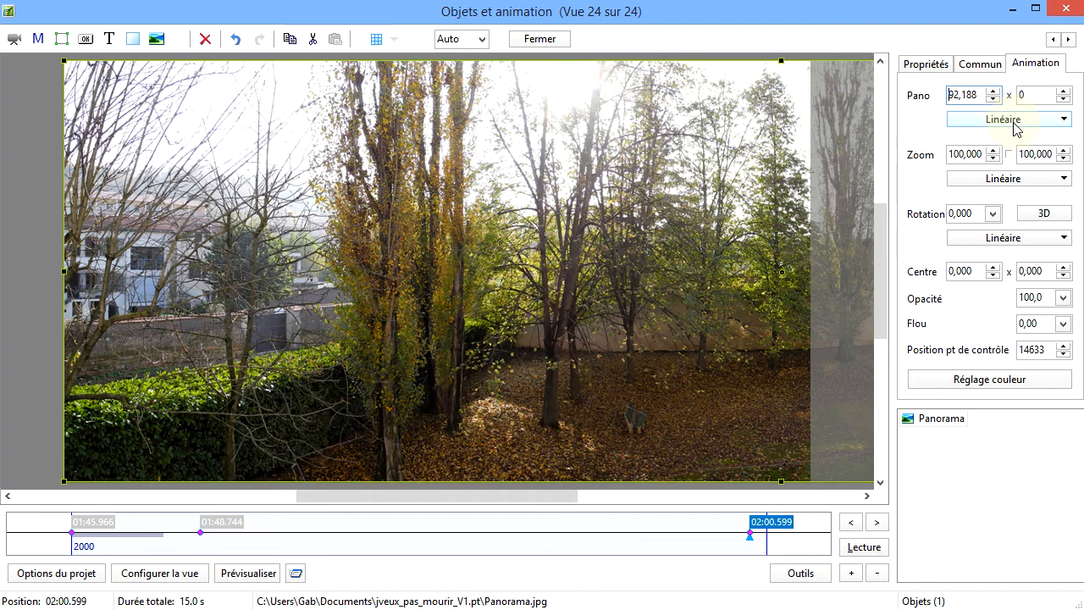
Set the horizontal Pano of the 02:00.599 control point to -92,188 and play back the animation
type("-")
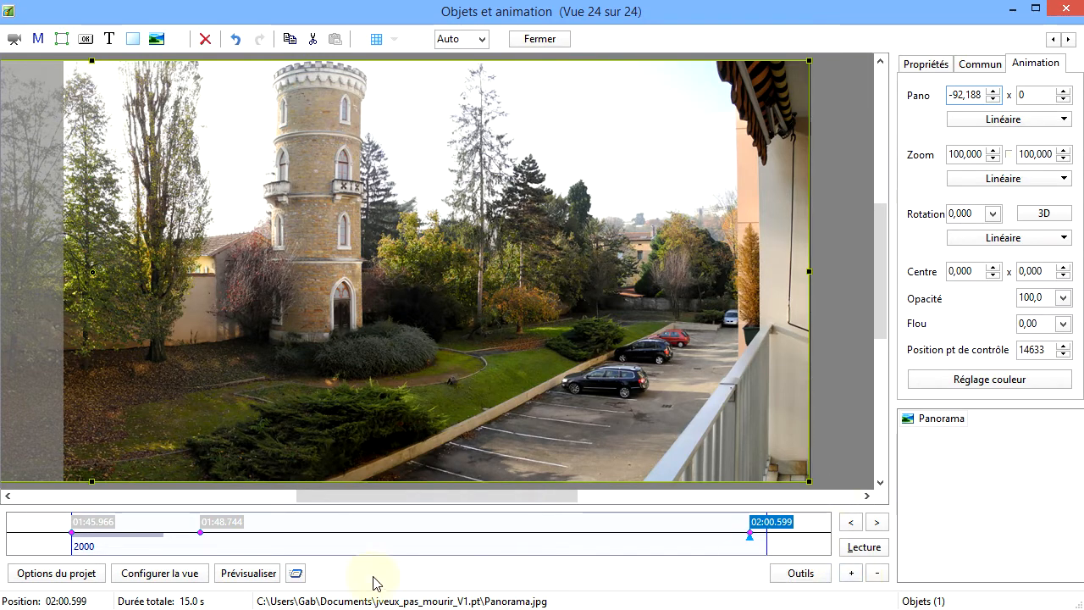
left_click(866, 548)
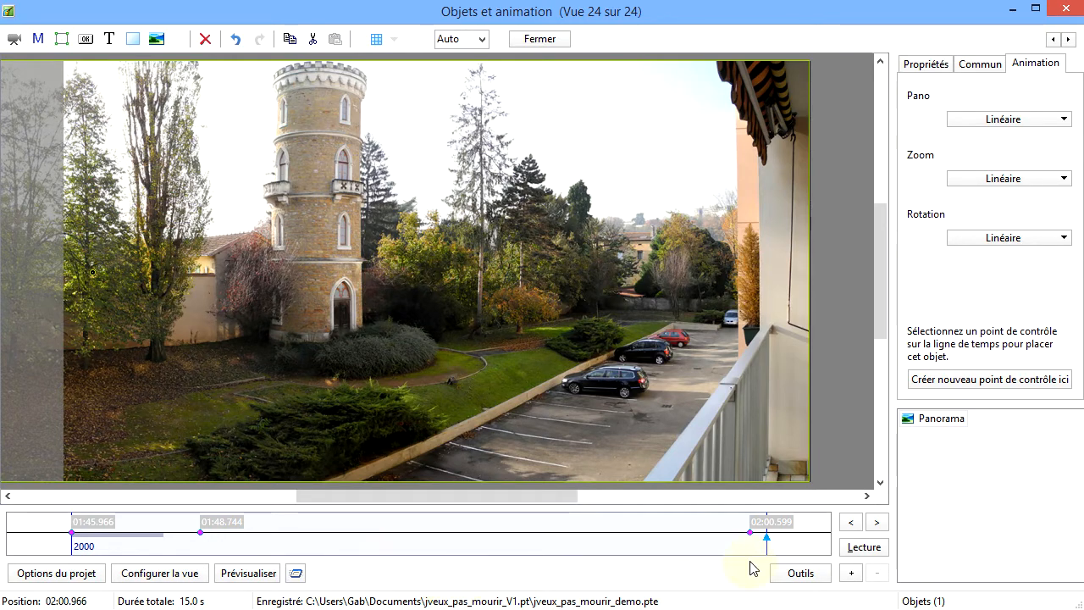
left_click(864, 547)
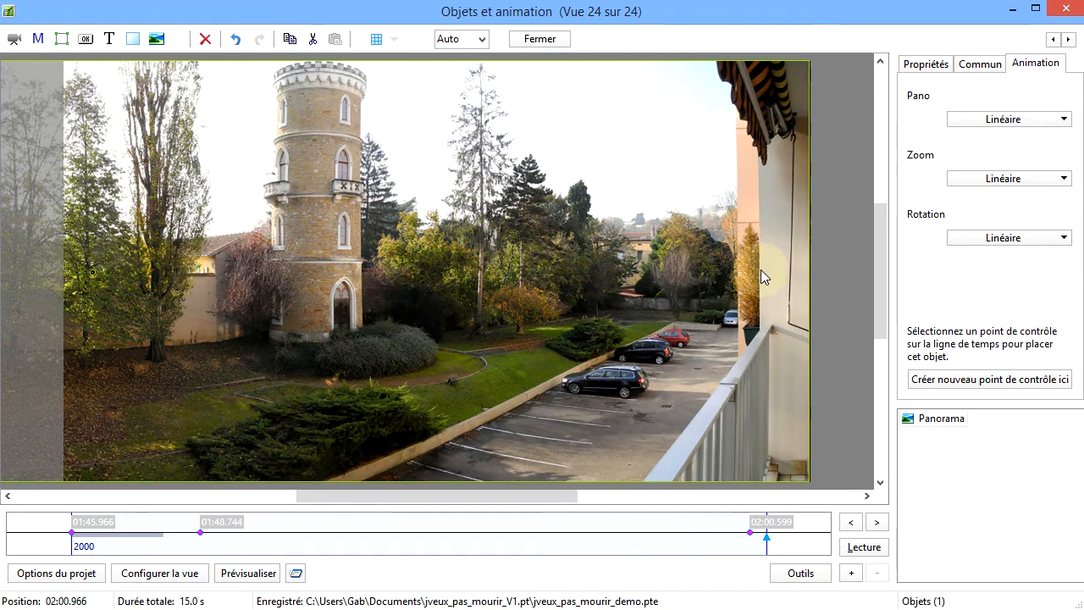
Set the Pano motion type of the 01:45.966 control point to Douce
left_click(107, 531)
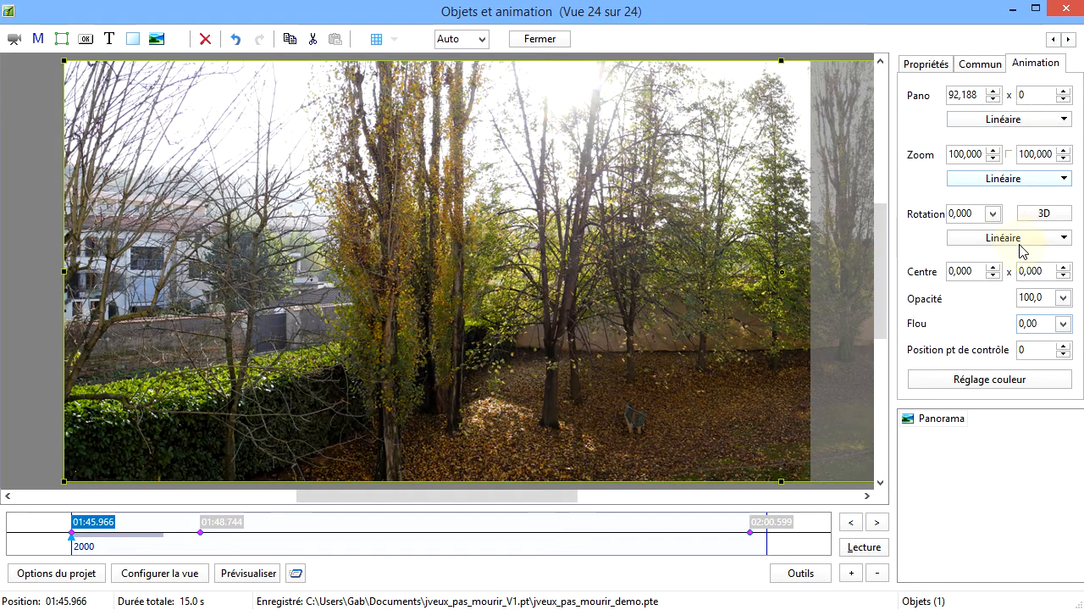
left_click(1065, 120)
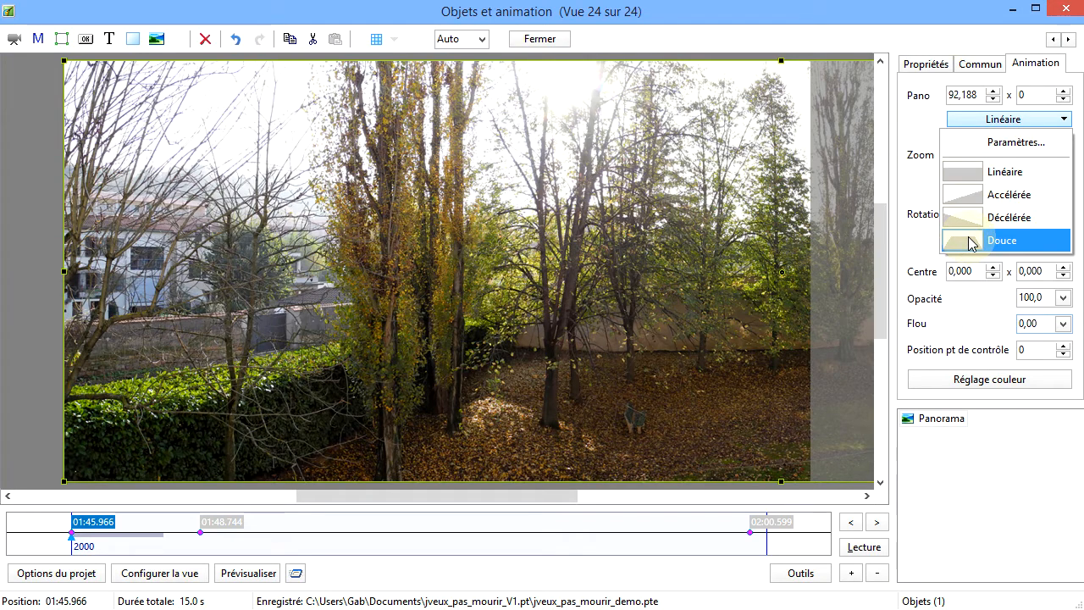
left_click(979, 242)
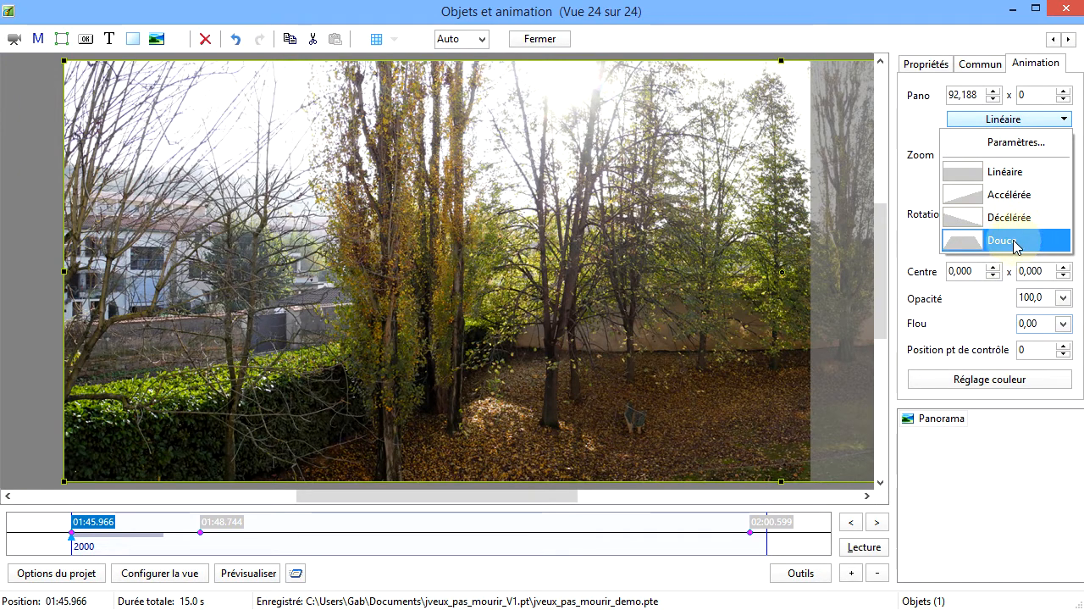
left_click(1015, 243)
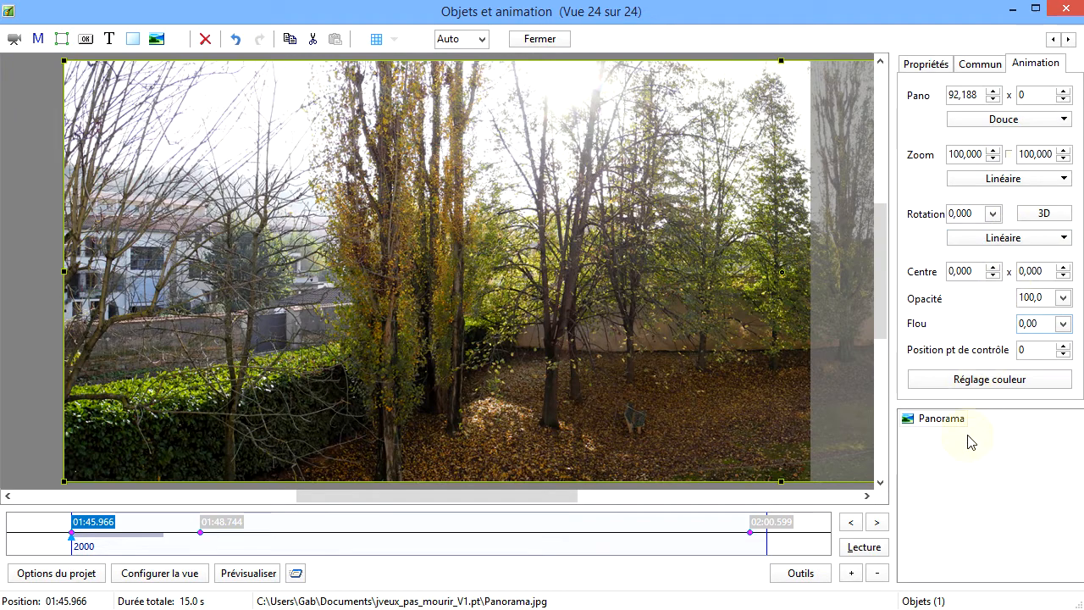
Play back the Douce pan twice from the 01:45.966 control point and inspect the panorama's position at the 01:48.744 point
left_click(868, 547)
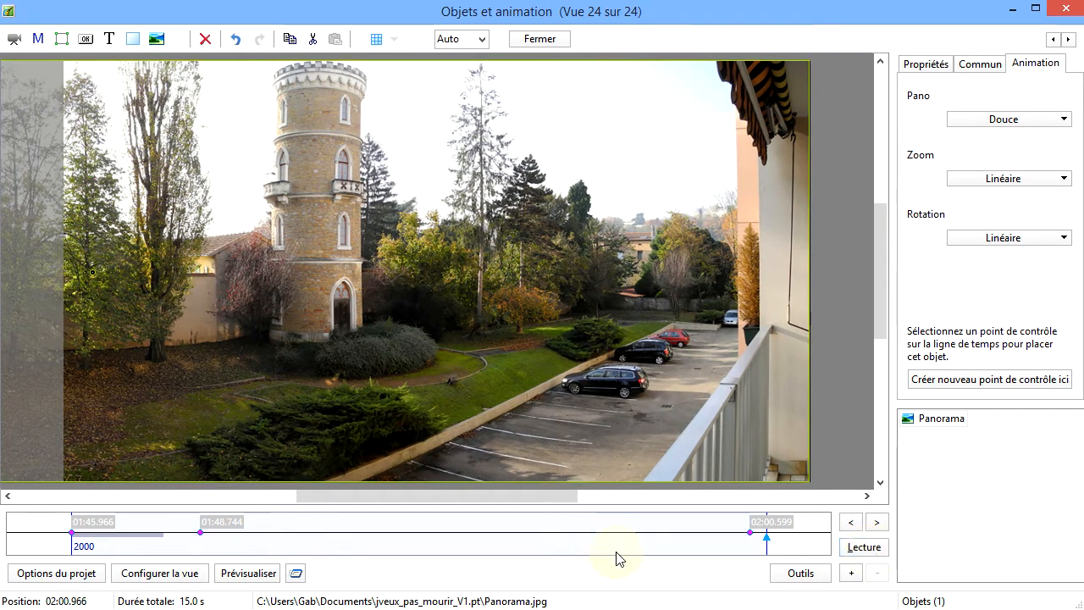
left_click(93, 527)
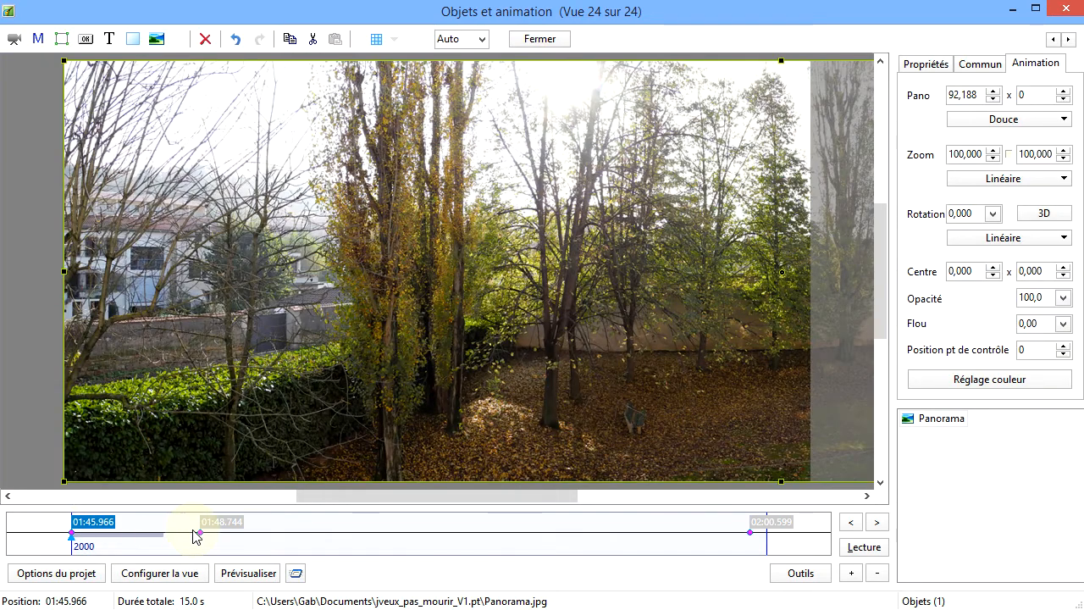
left_click(222, 525)
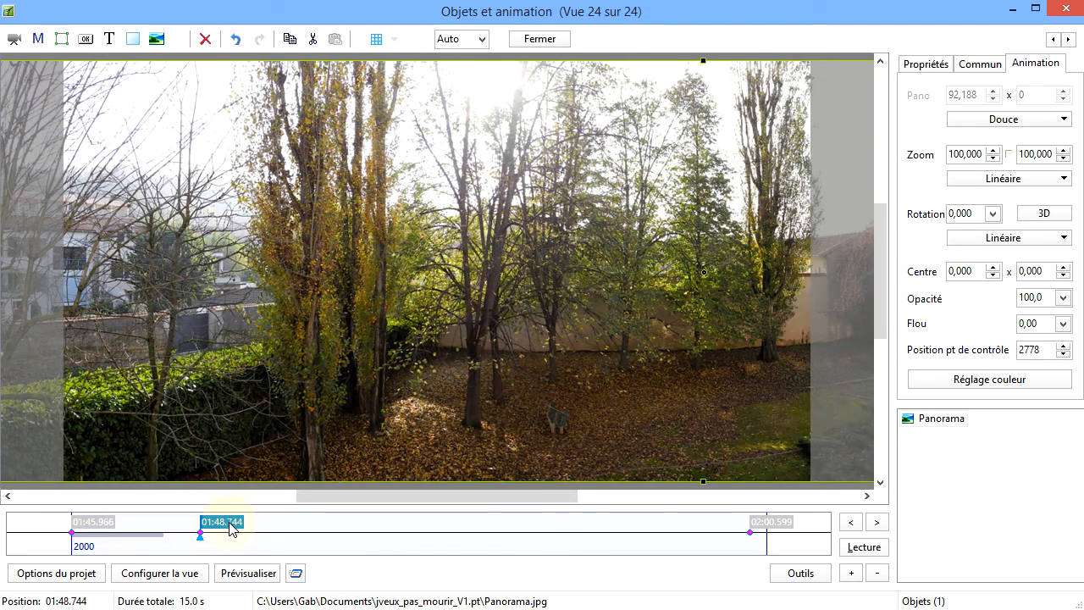
left_click(93, 528)
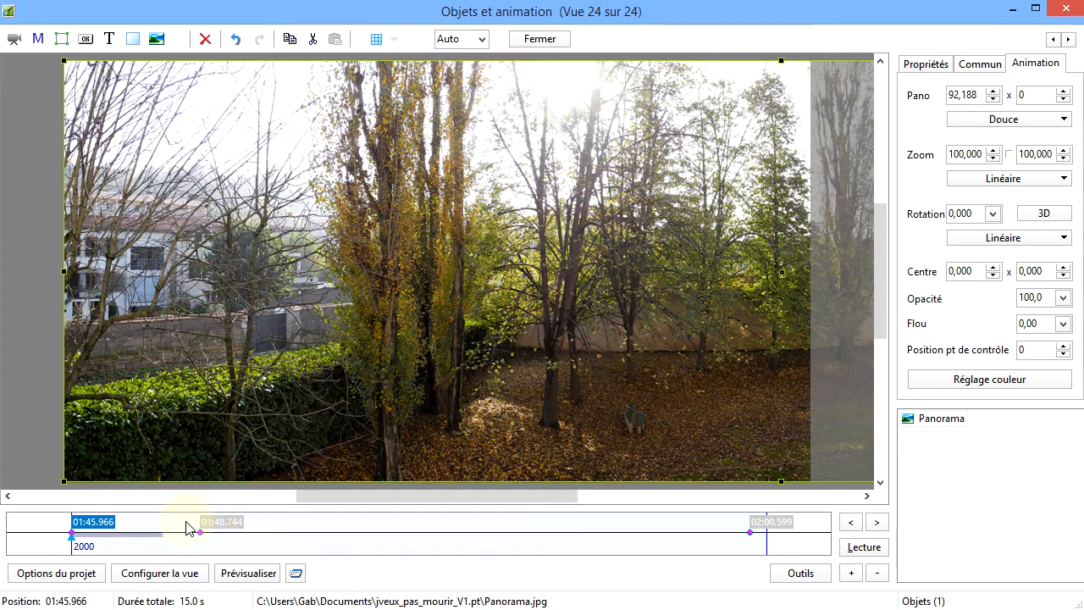
left_click(864, 548)
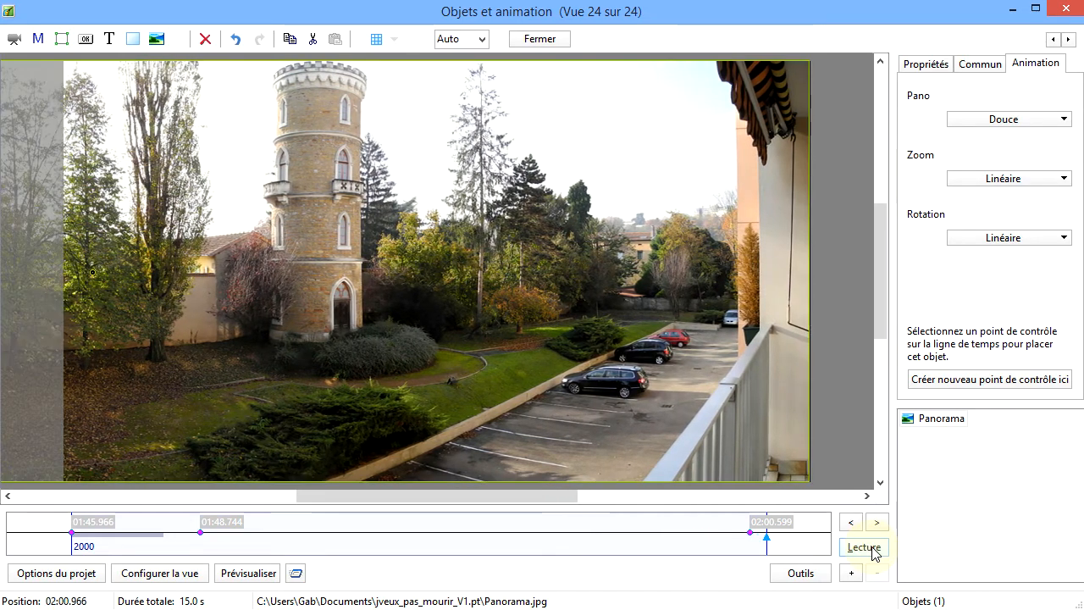
left_click(93, 530)
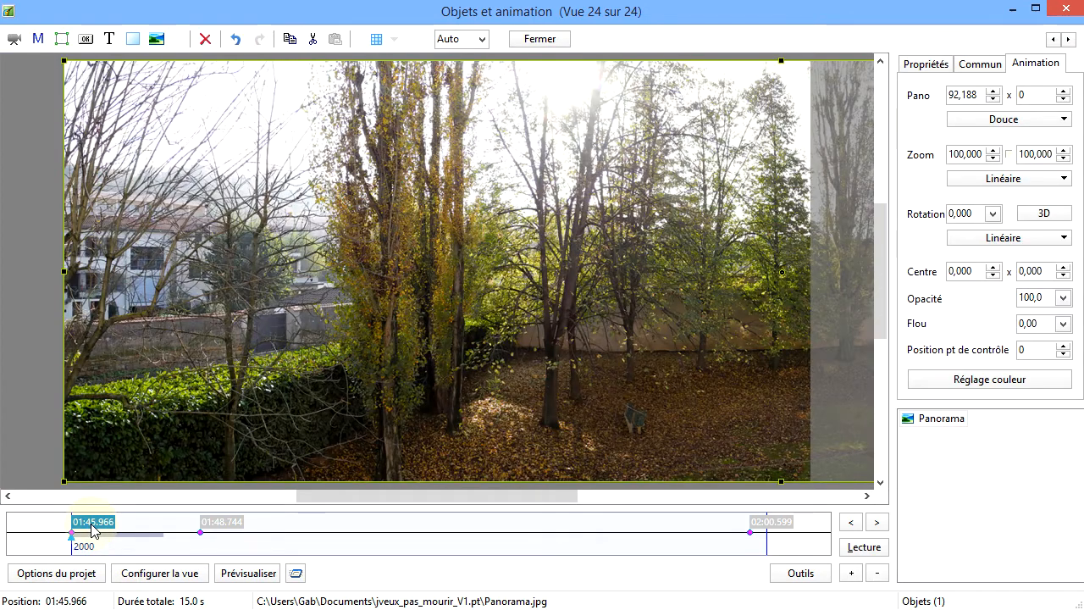
In the Pano speed options of the 01:48.744 control point, switch it to Fixation ici and make the first segment Linéaire
left_click(237, 526)
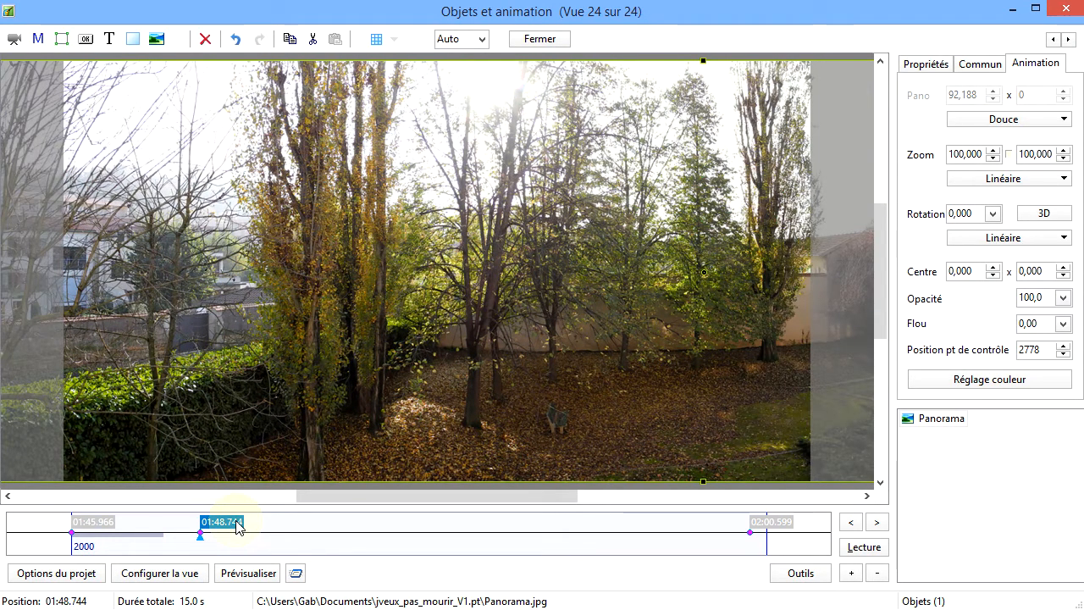
left_click(1070, 124)
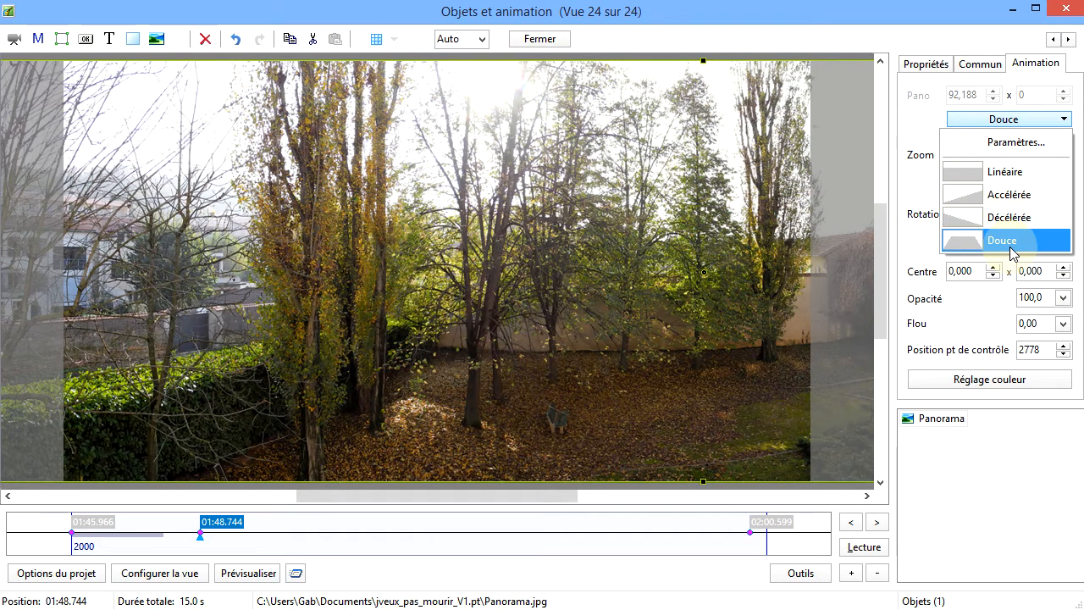
left_click(1020, 144)
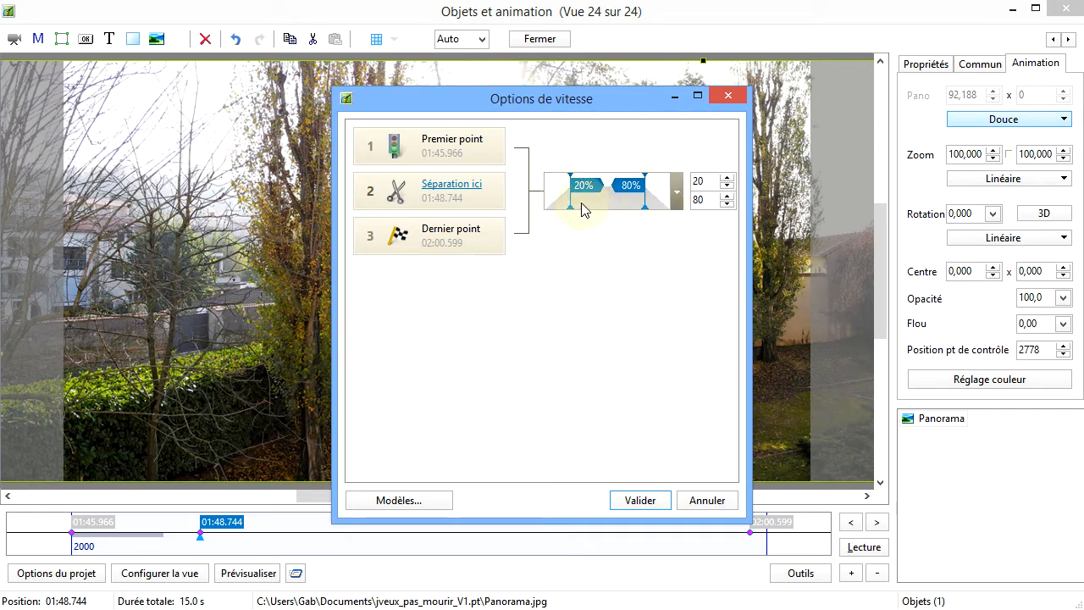
left_click(467, 188)
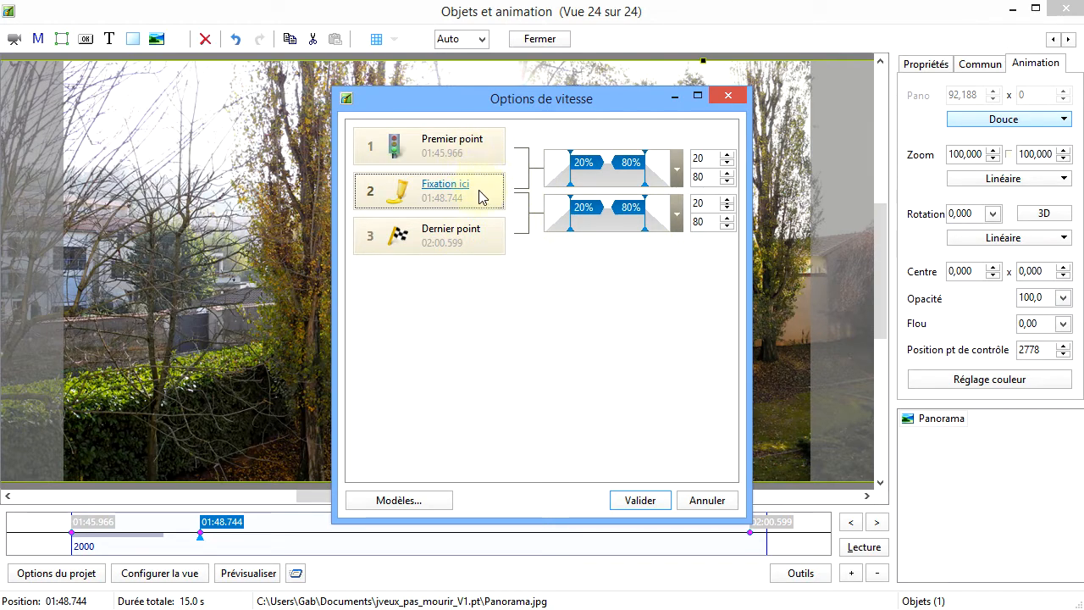
left_click(678, 174)
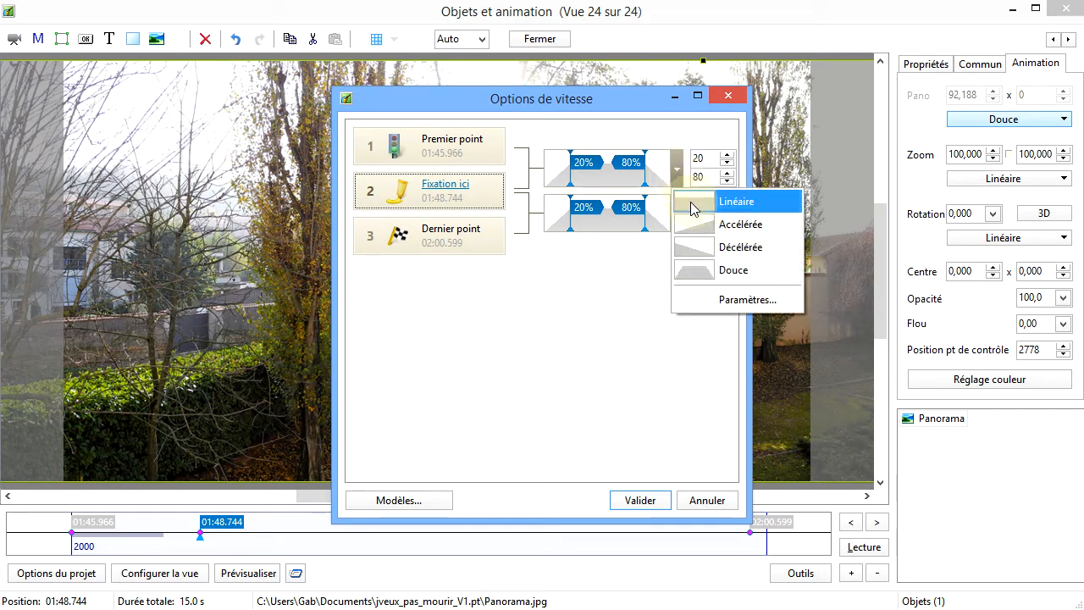
left_click(694, 210)
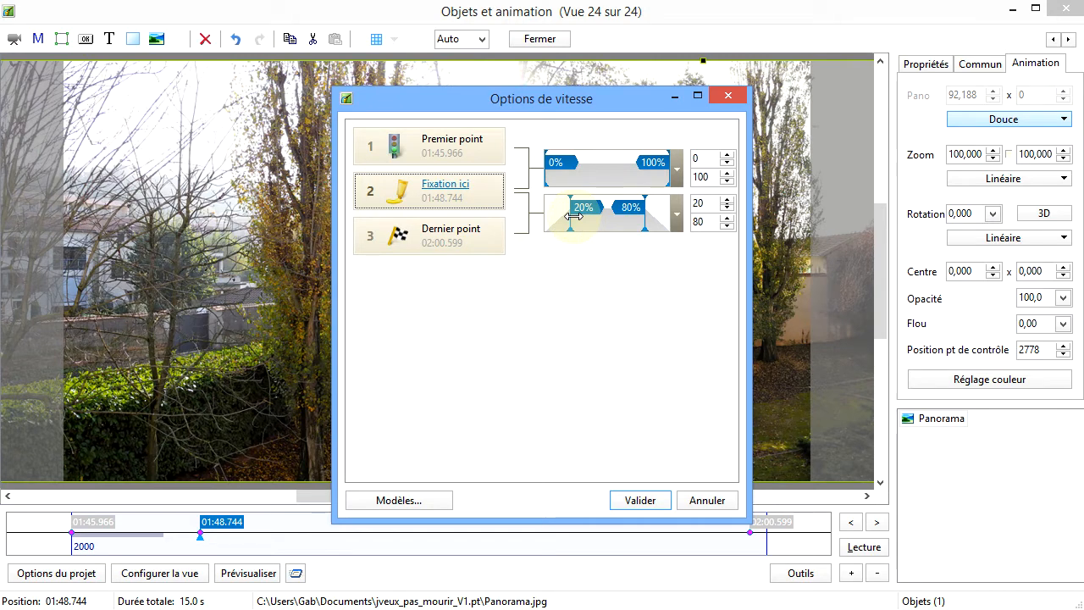
Set the second segment's Pano speed curve to 30% and 53% and validate the speed options
mouse_move(574, 216)
left_mouse_down()
mouse_move(600, 219)
mouse_move(570, 222)
mouse_move(585, 222)
left_mouse_up()
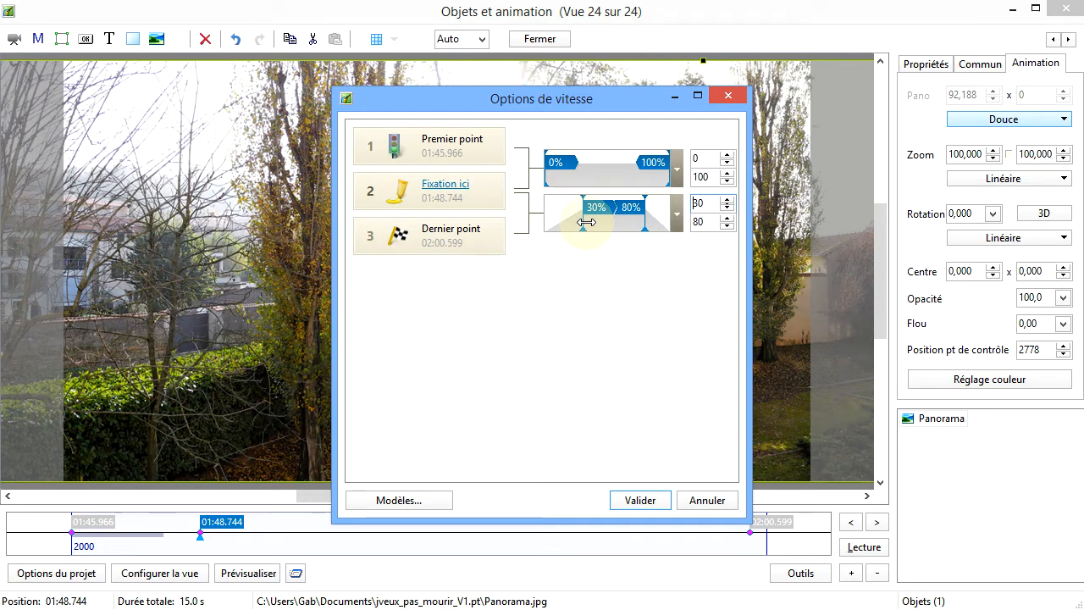
left_click(645, 221)
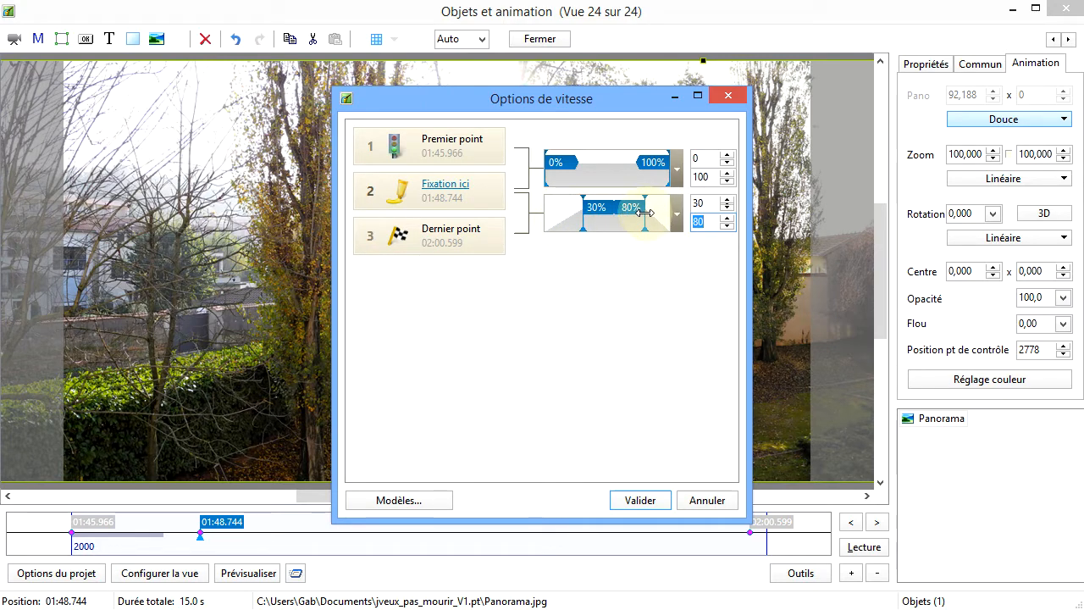
left_click_drag(646, 213, 611, 218)
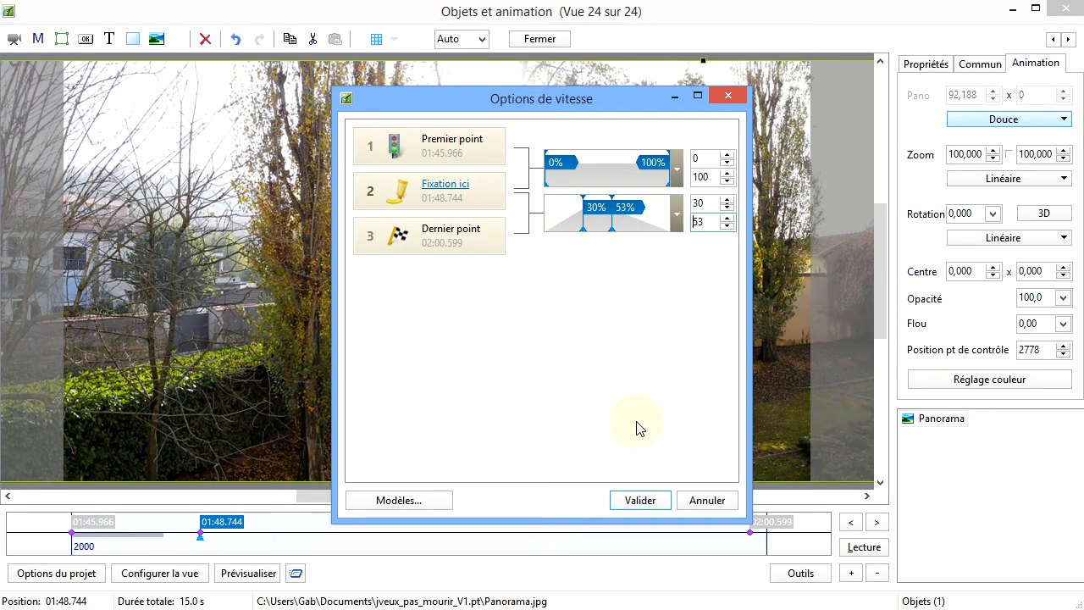
left_click(639, 501)
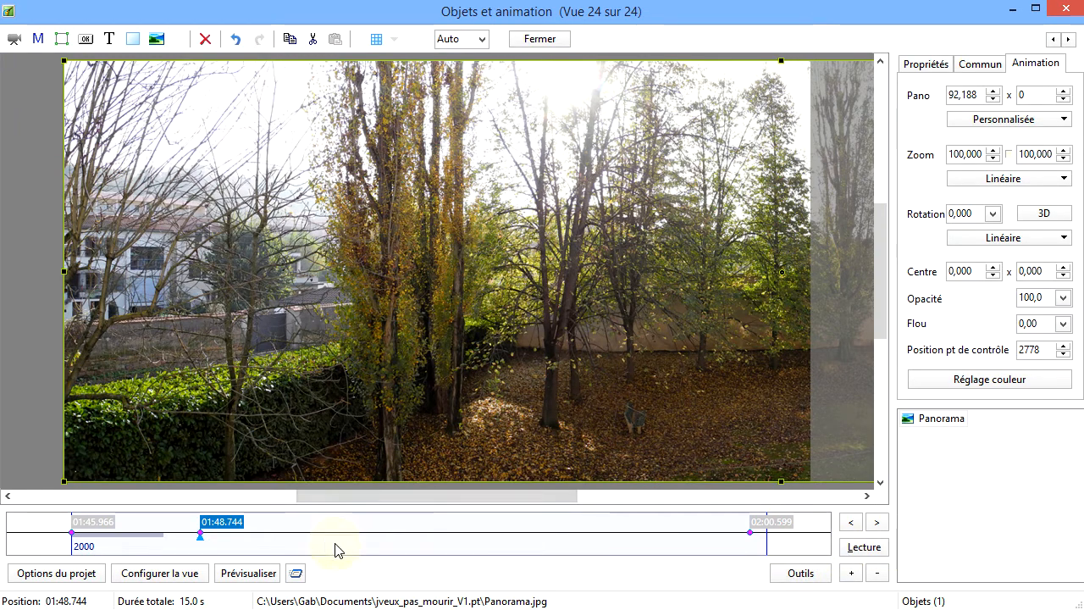
Play back the customised pan twice from the 01:45.966 control point
left_click(106, 532)
left_click(864, 547)
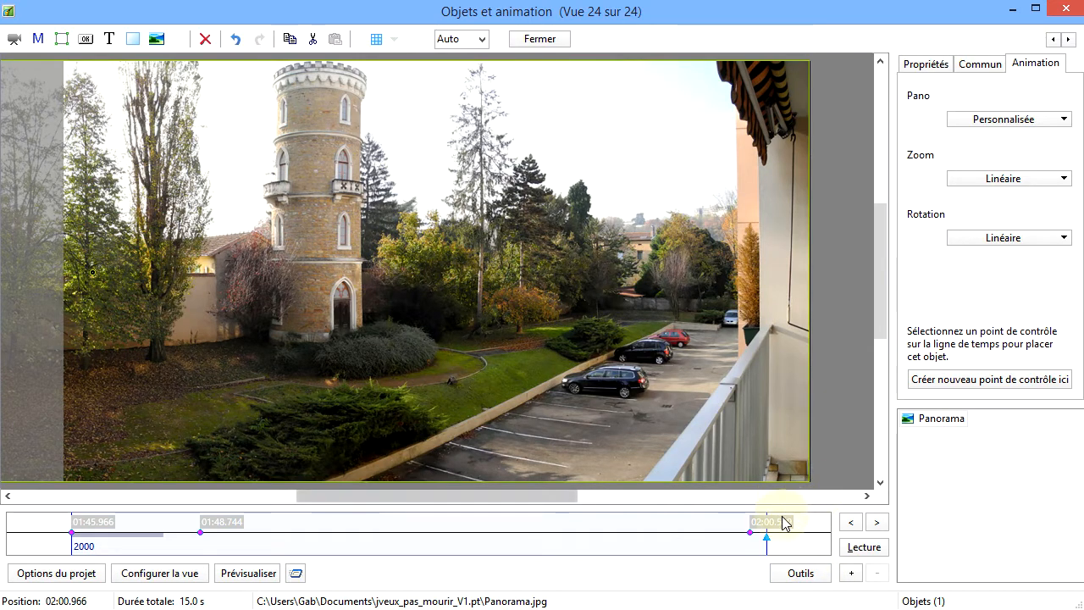
left_click(93, 532)
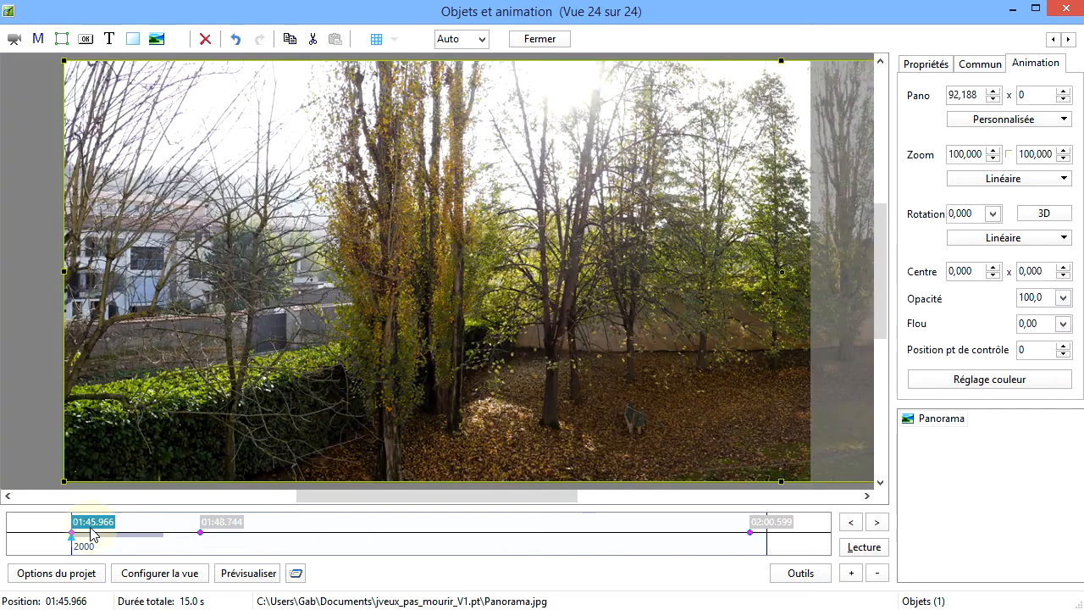
left_click(864, 547)
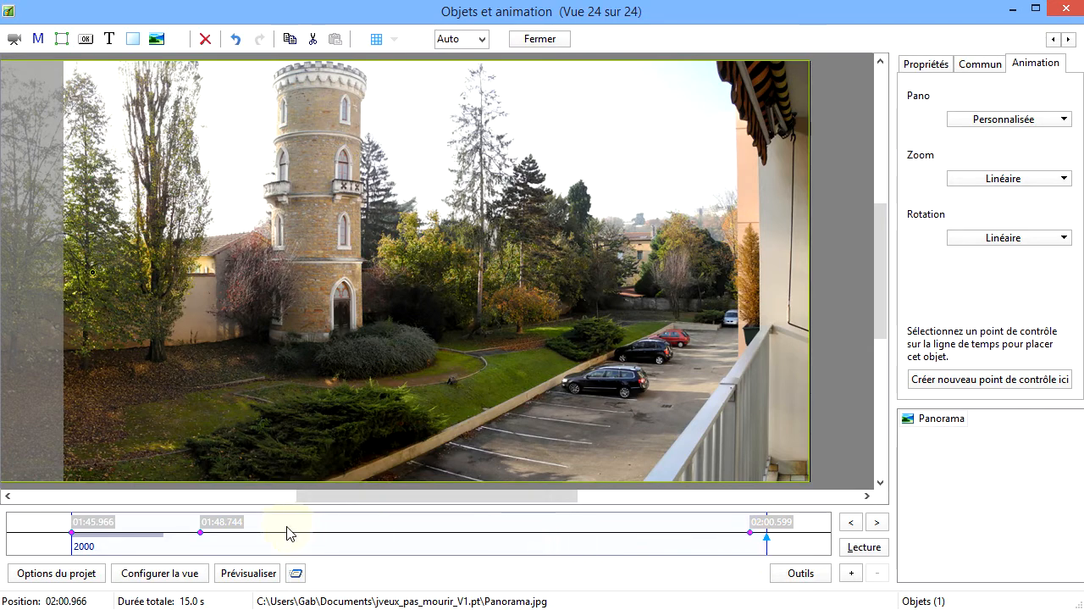
From the Pano speed options, add a new speed model with its curve set to 30% and 53%
left_click(103, 527)
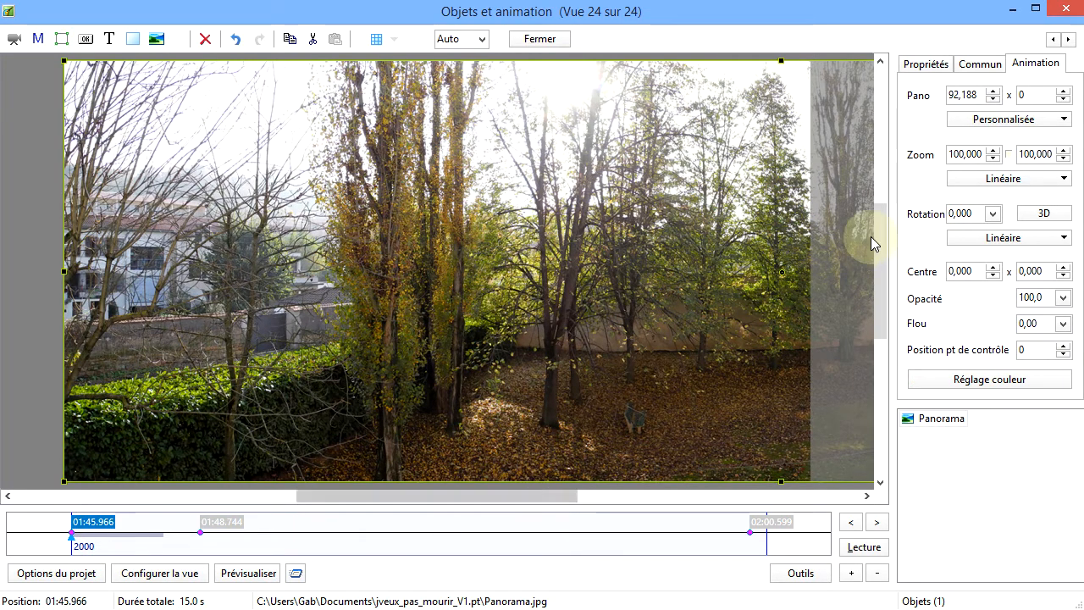
left_click(1063, 119)
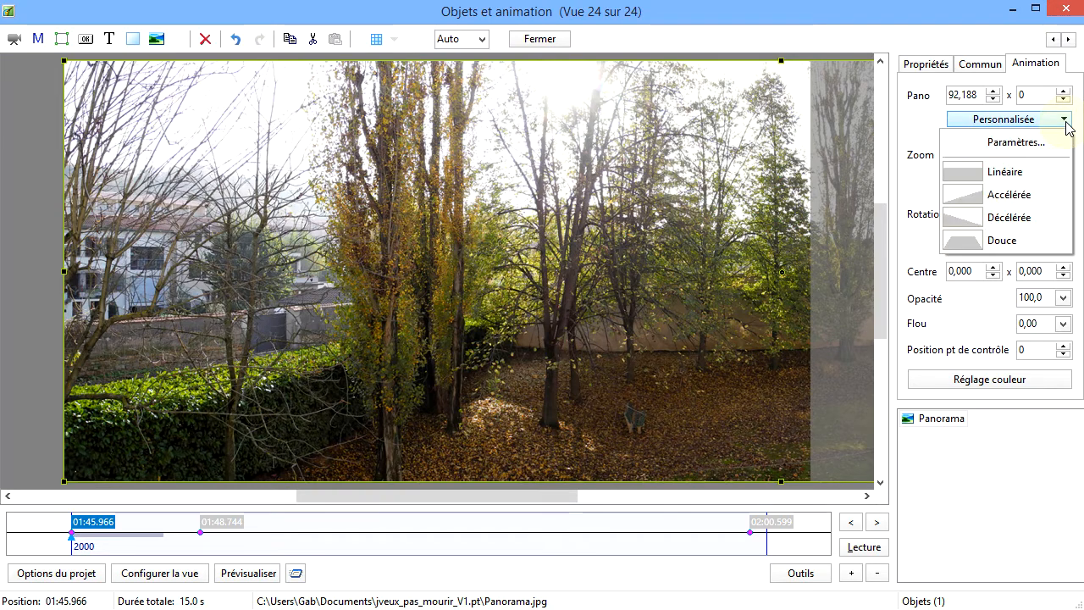
left_click(1008, 143)
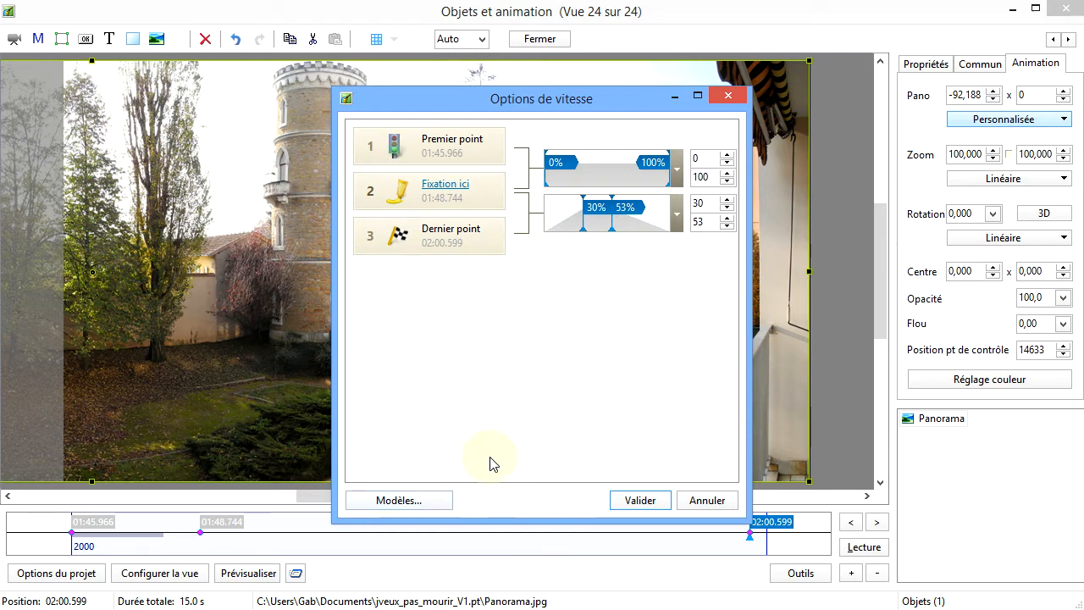
left_click(426, 504)
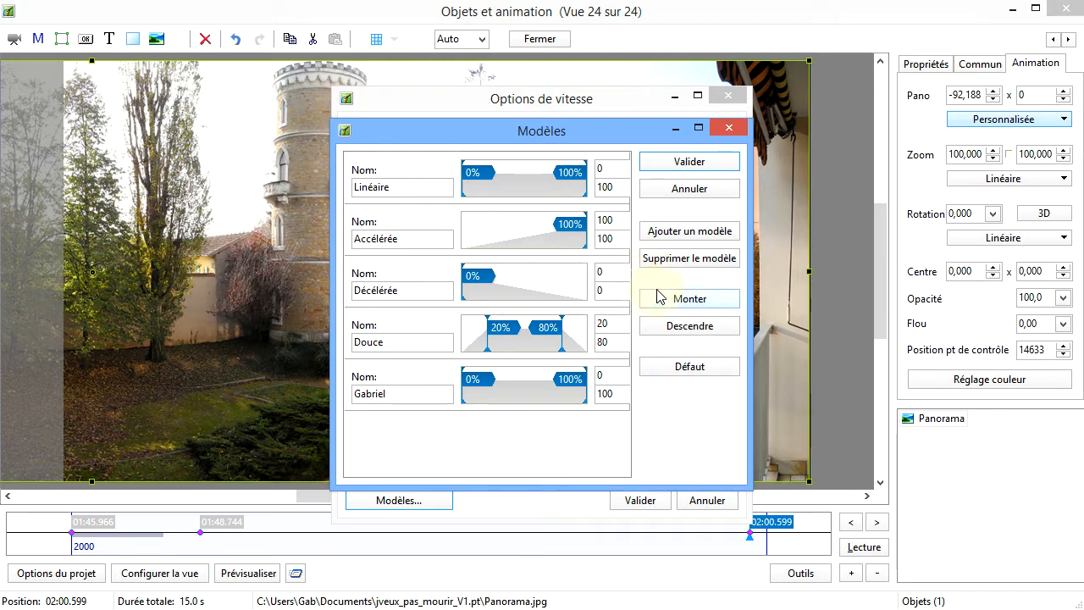
left_click(707, 230)
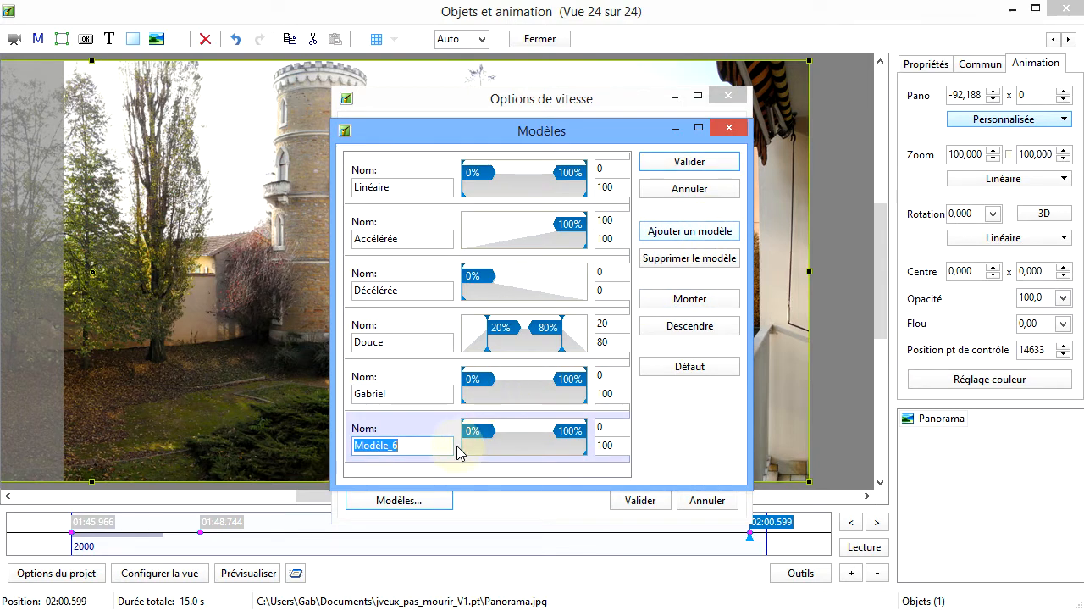
left_click_drag(462, 434, 500, 435)
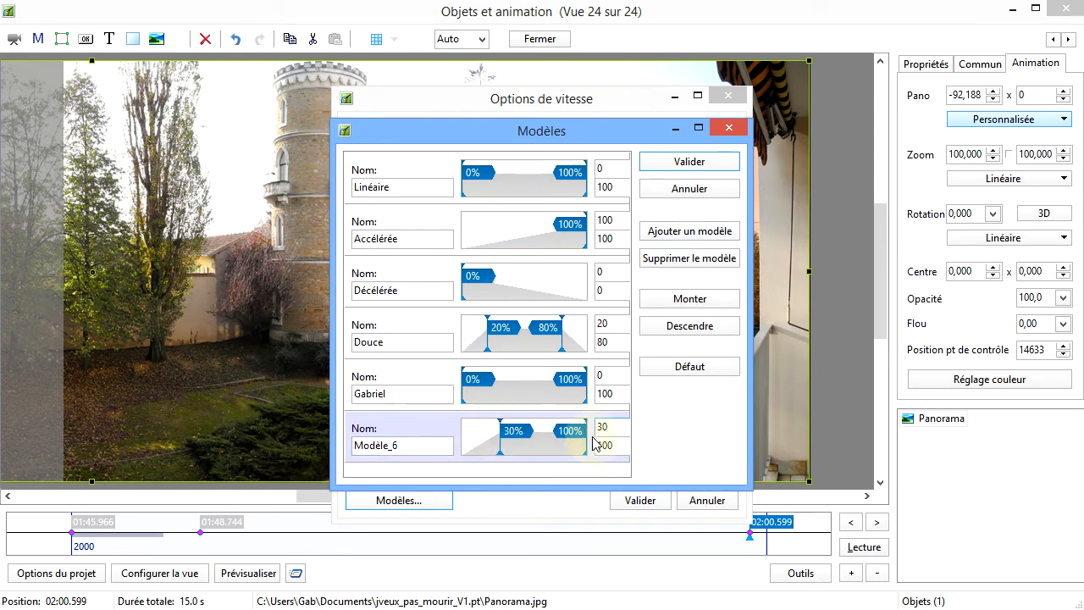
left_click_drag(585, 435, 528, 441)
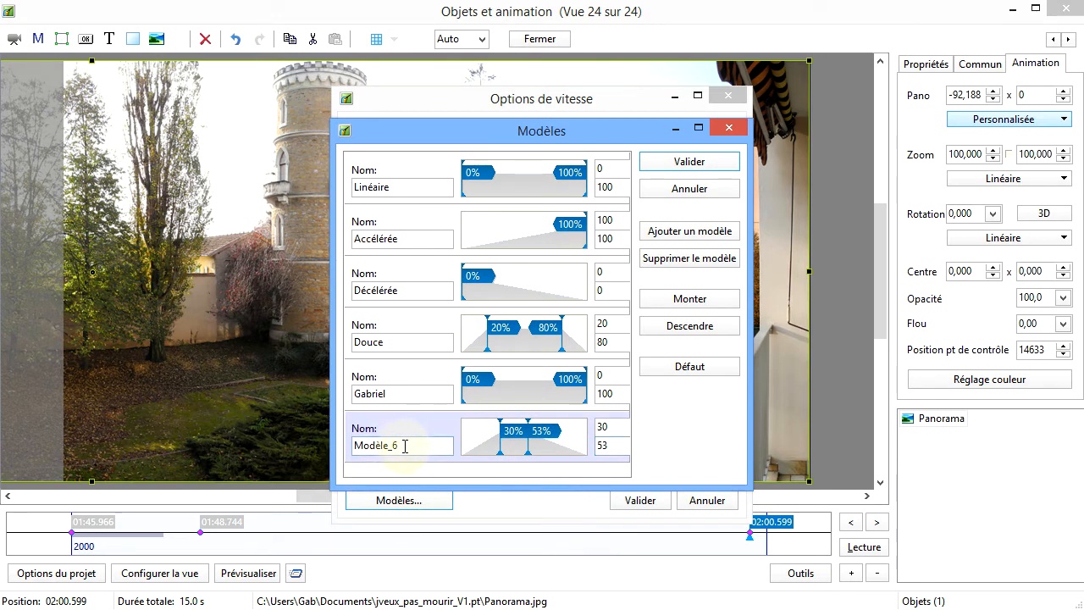
Name the new speed model demo-pte, validate the models and speed options, and check the list of Pano motion types
left_click_drag(405, 447, 328, 455)
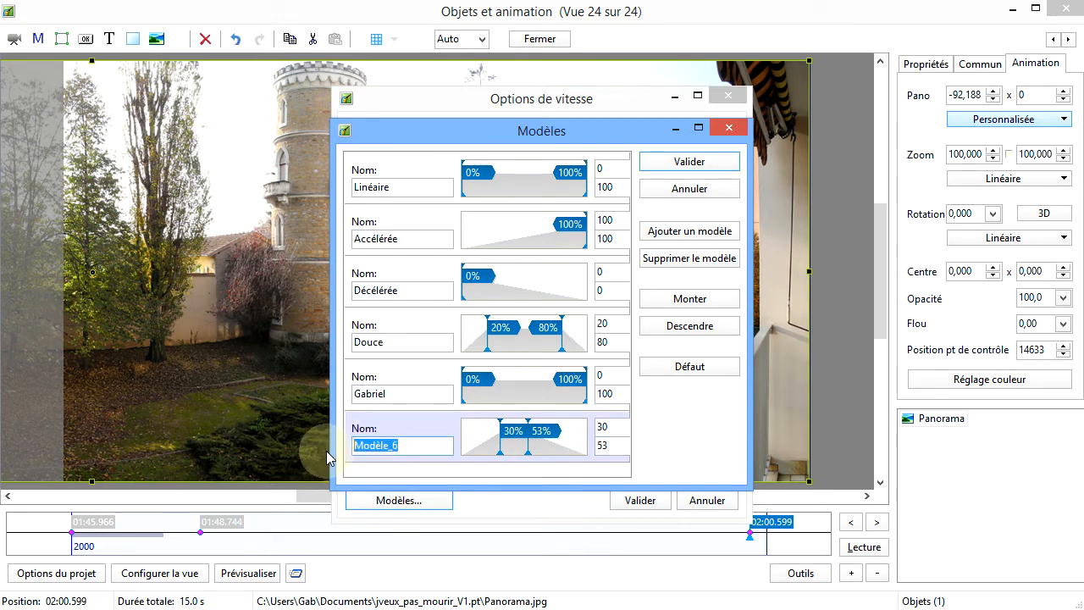
type("demo-pte")
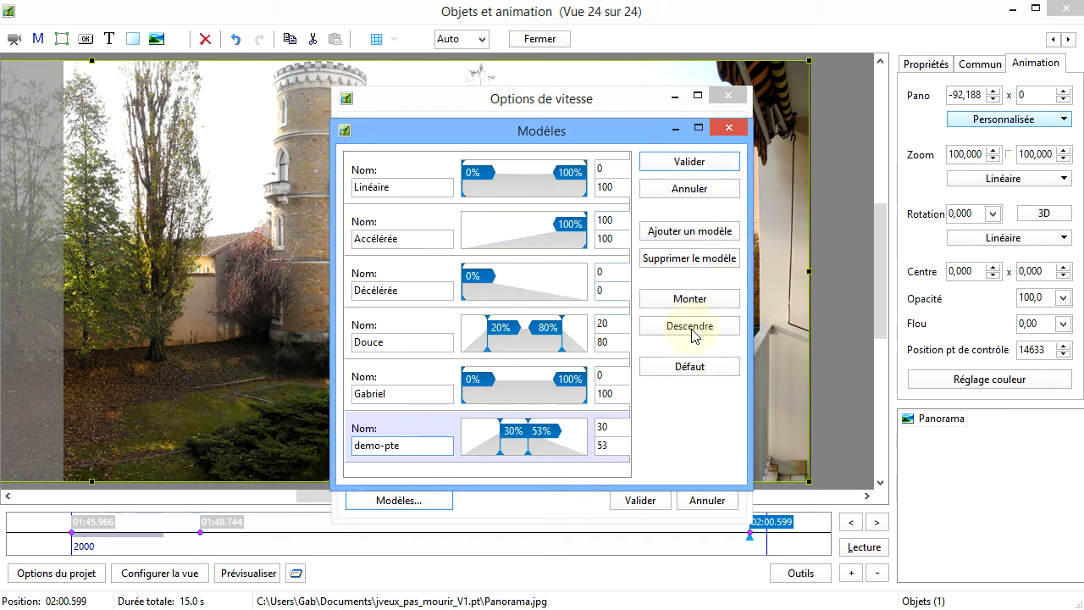
left_click(689, 162)
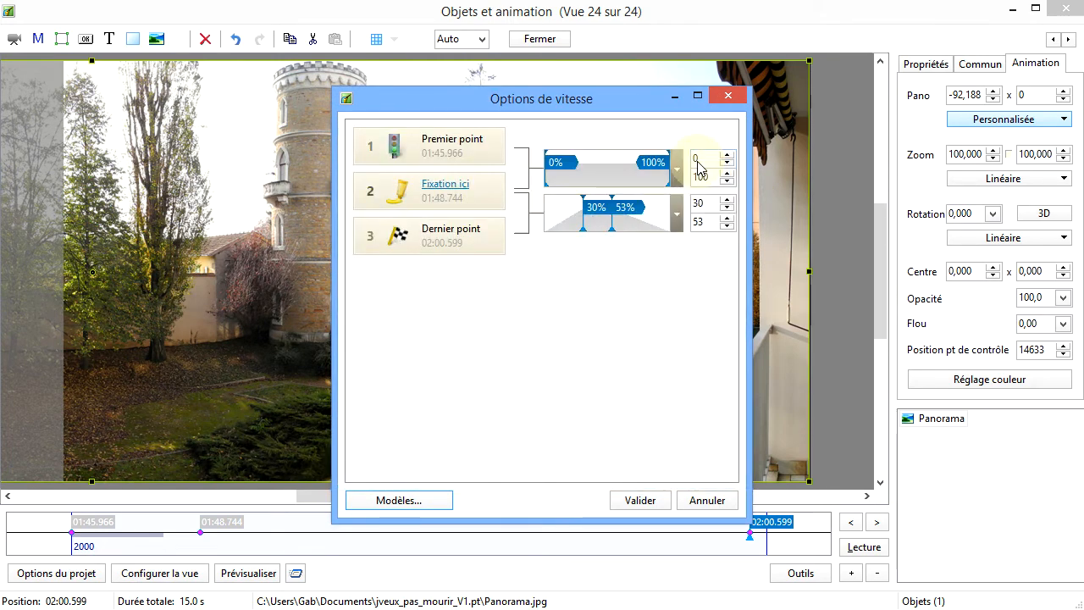
left_click(650, 507)
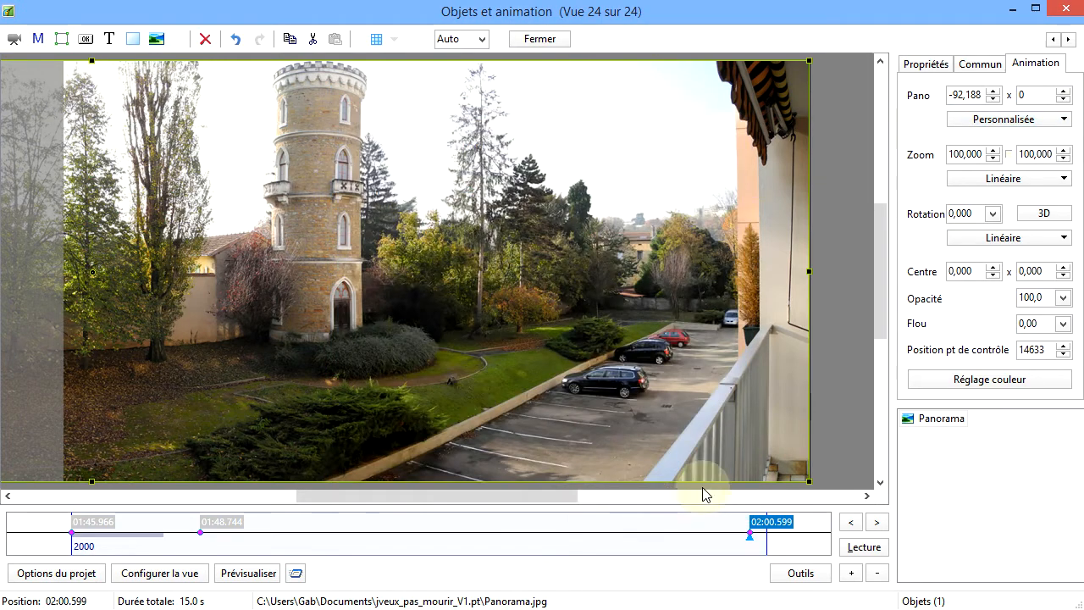
left_click(1064, 119)
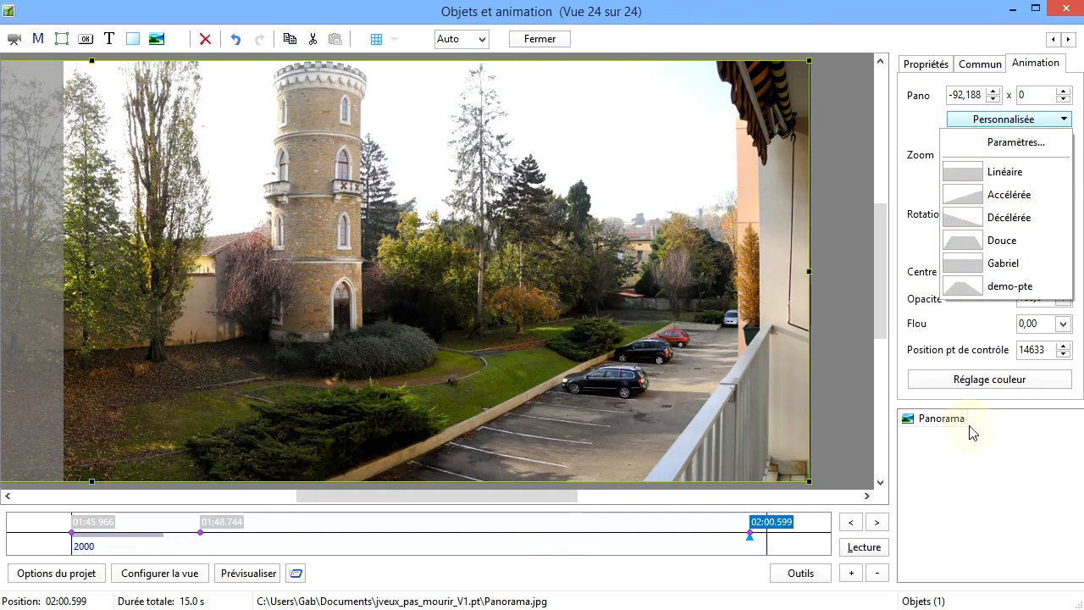
left_click(678, 583)
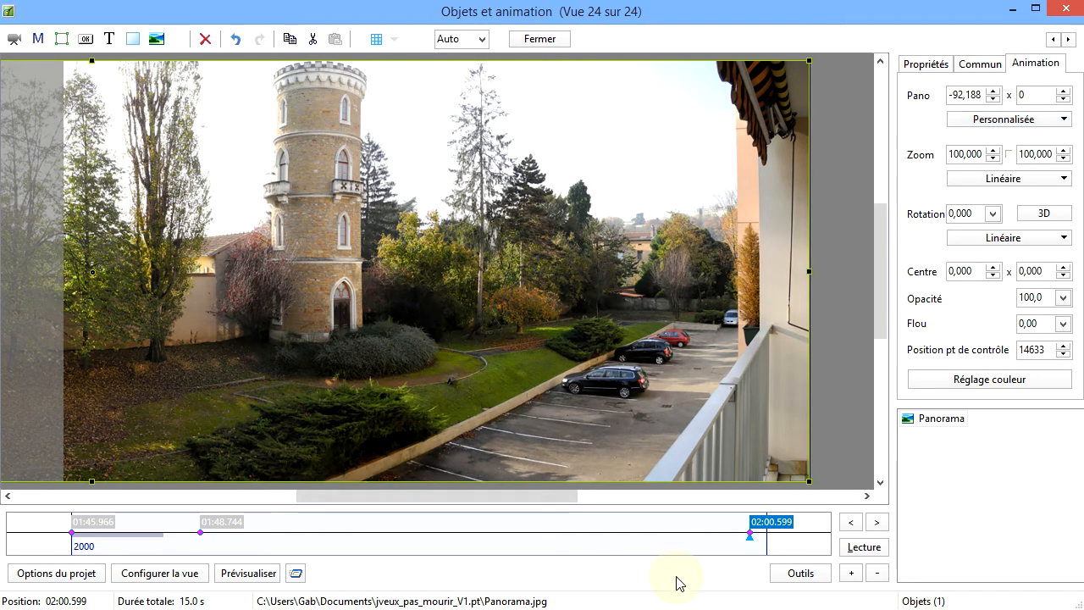